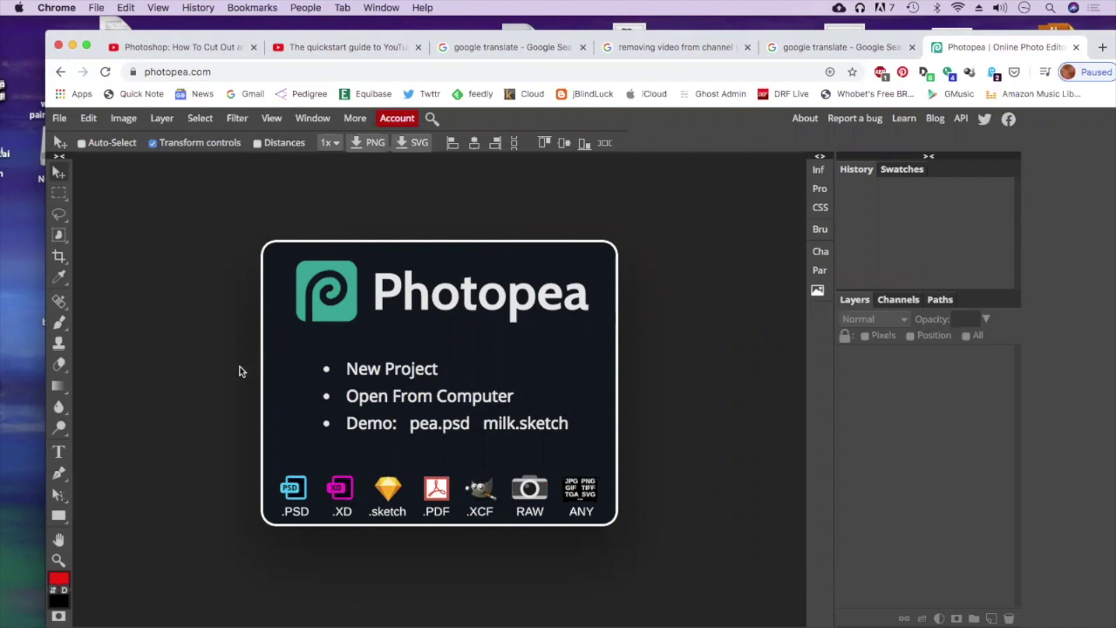
Browse to the Desktop's Project 1 MoMA folder and show its files as thumbnails
click(381, 404)
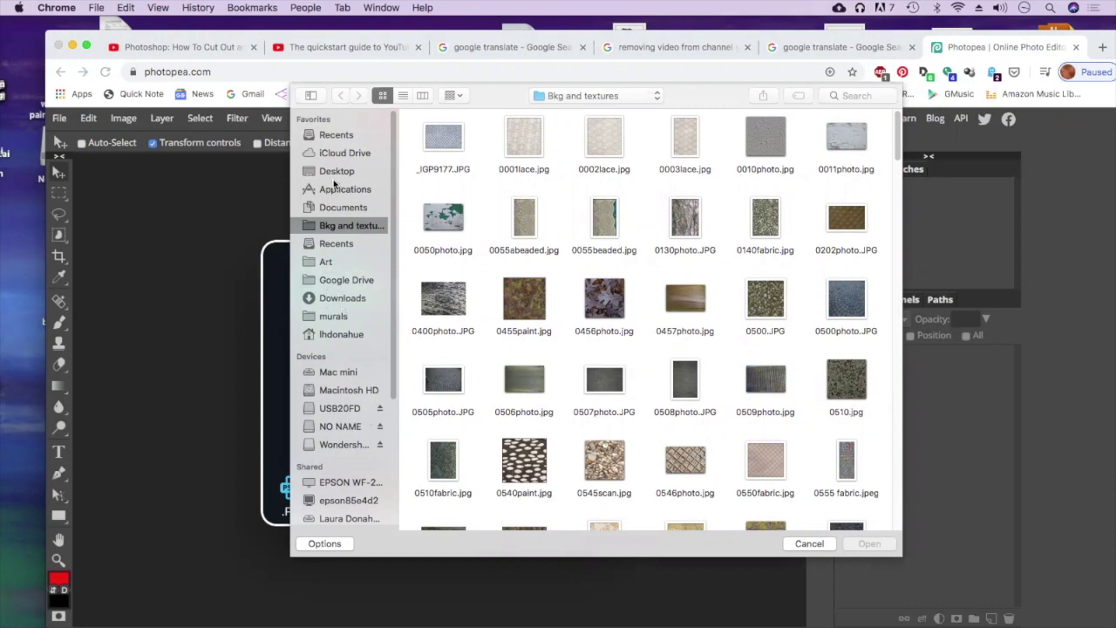
click(335, 172)
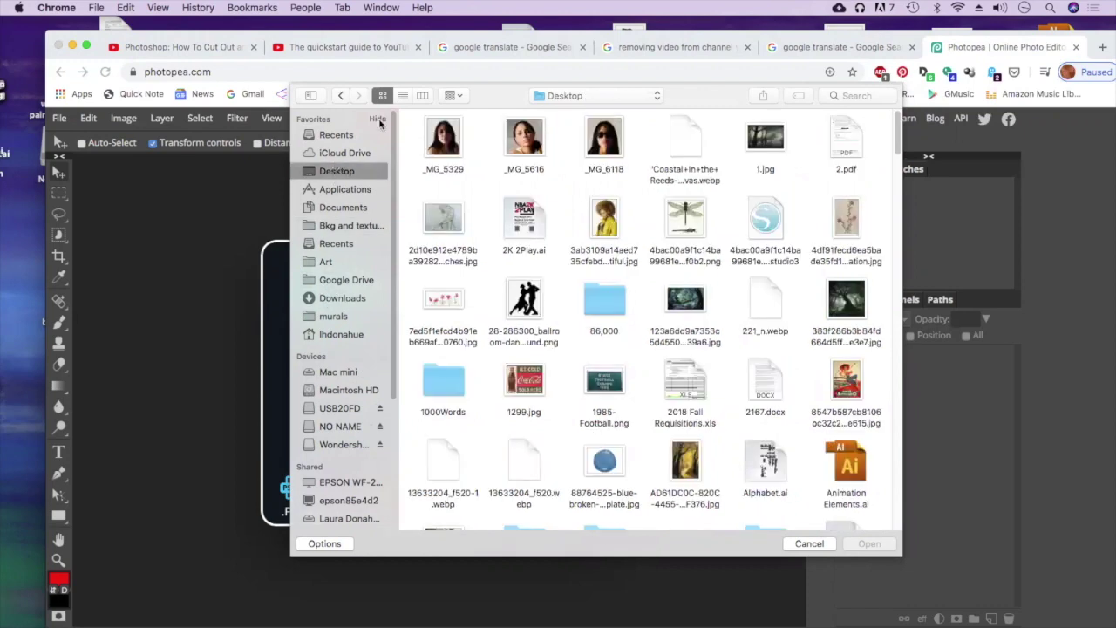
click(404, 96)
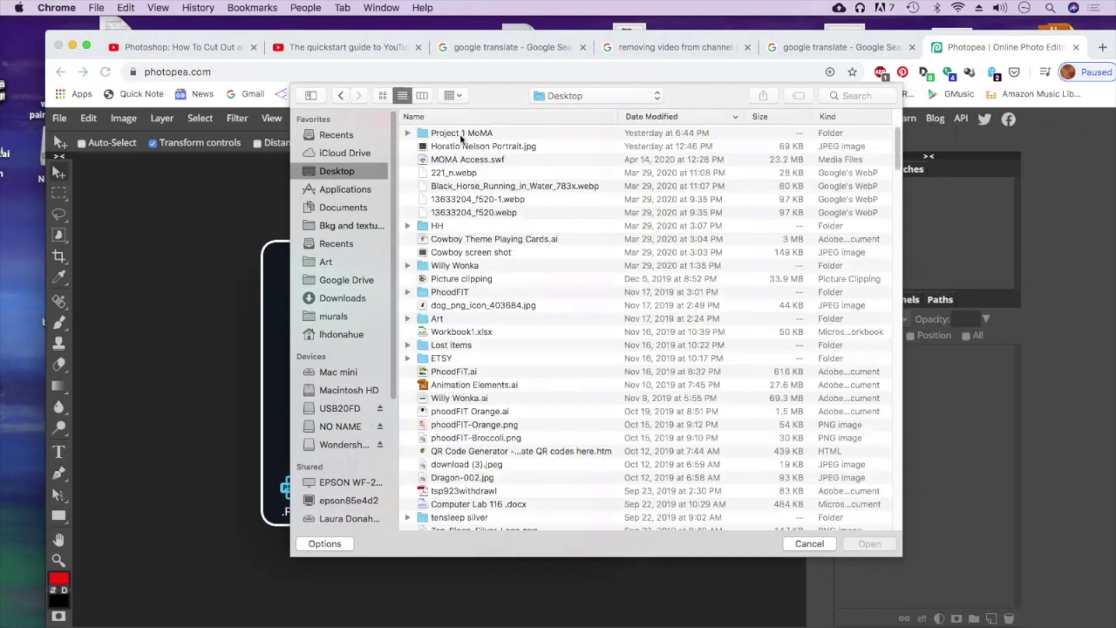
click(461, 136)
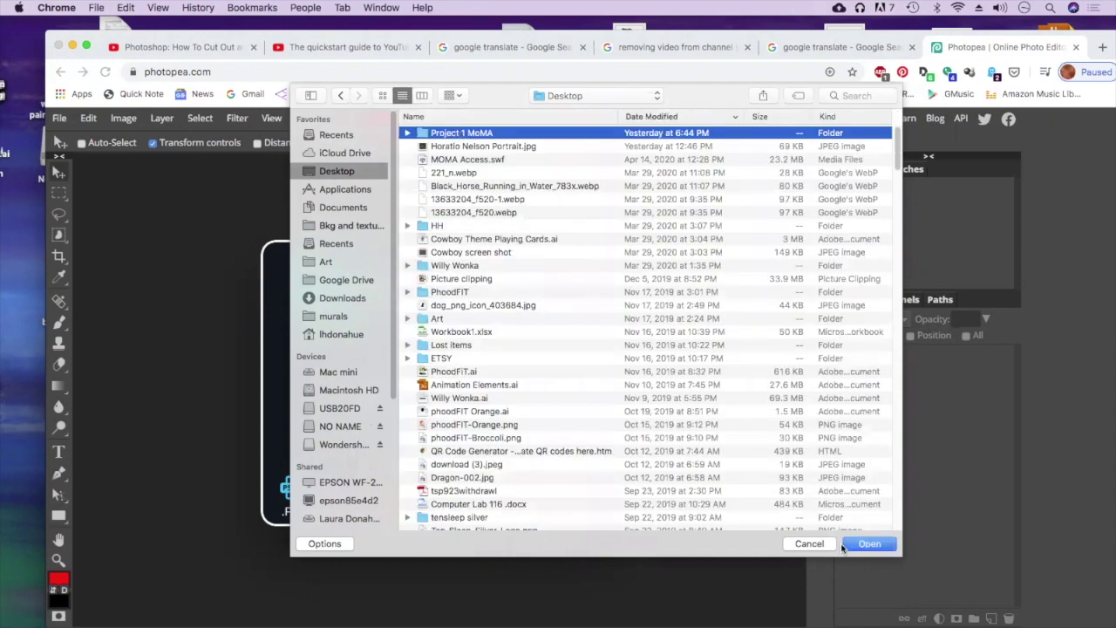
click(864, 543)
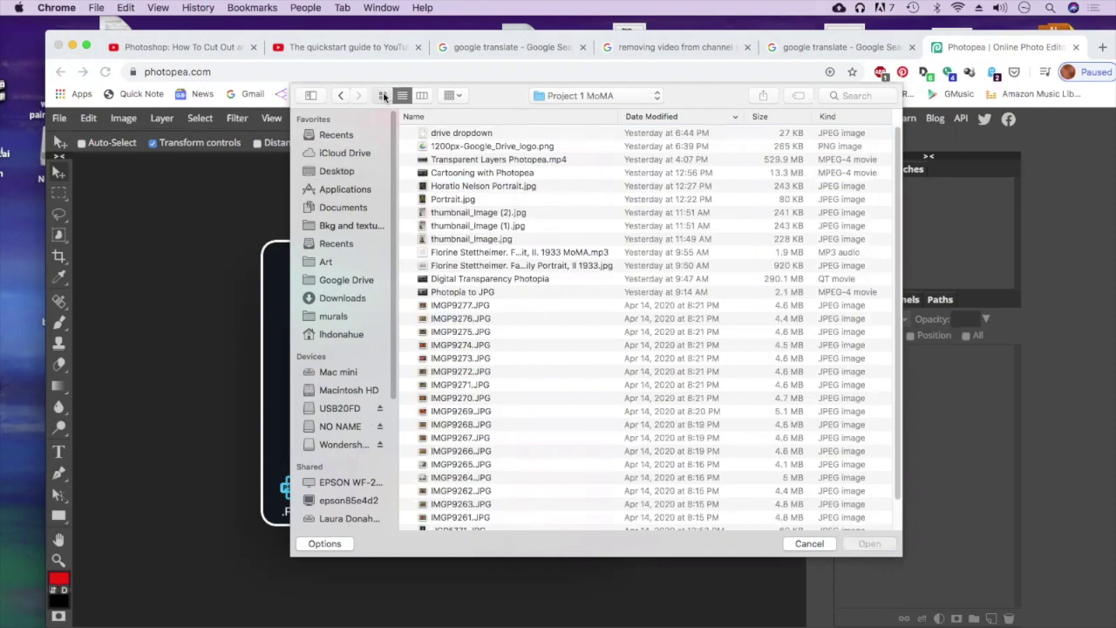
click(383, 95)
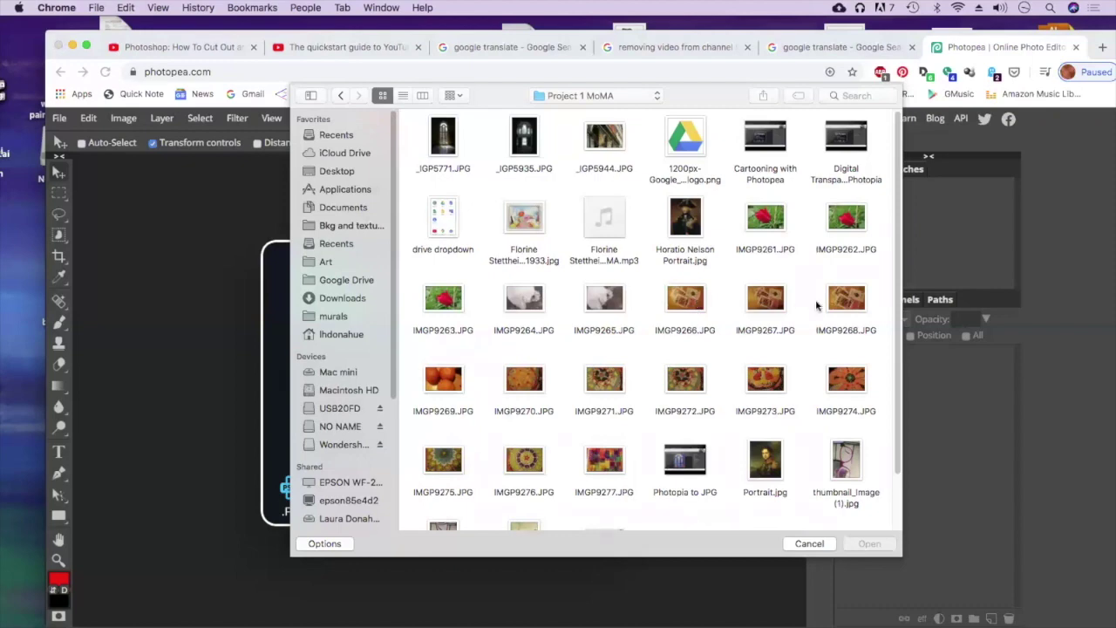
Select IMGP9267, IMGP9276, IMGP9262, IMGP9275 and _IGP5935 and open them together
click(763, 295)
right_click(765, 295)
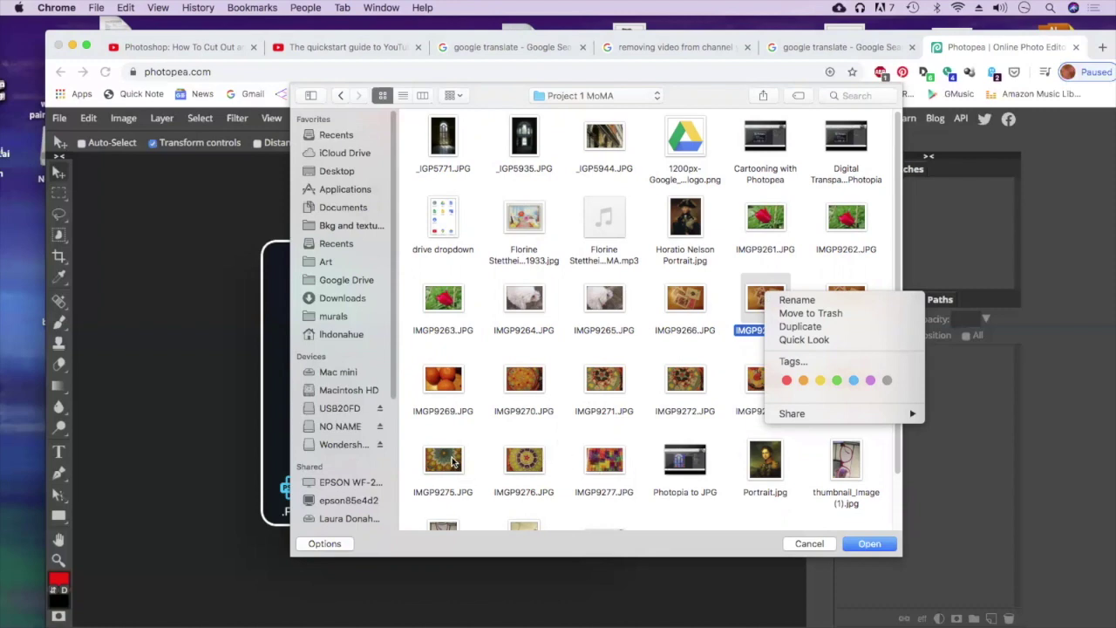
right_click(519, 456)
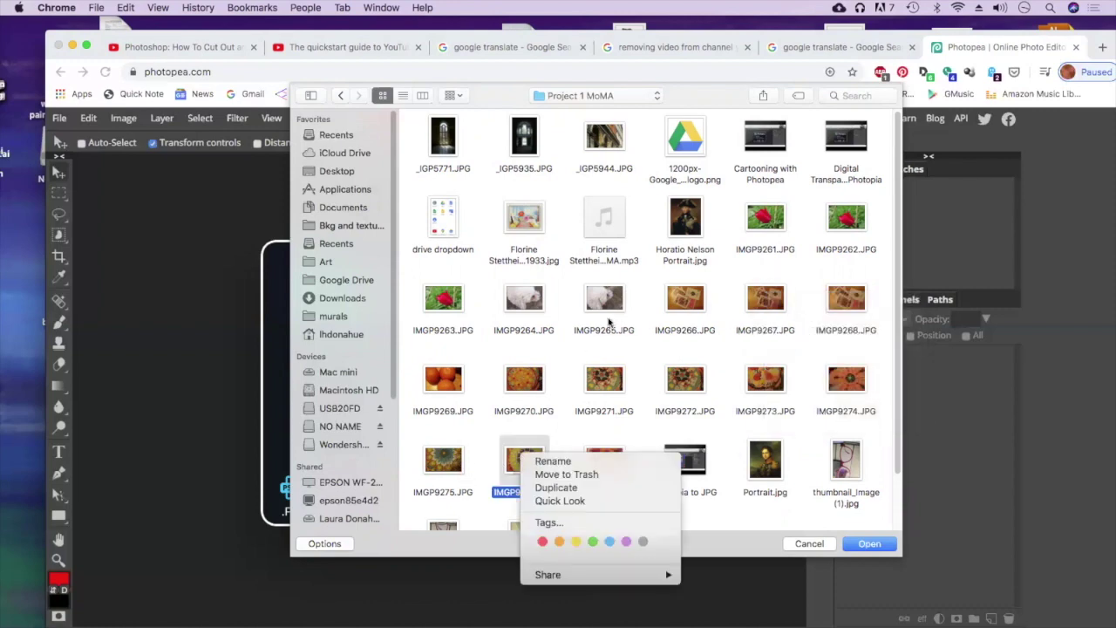
click(685, 303)
super+click(748, 300)
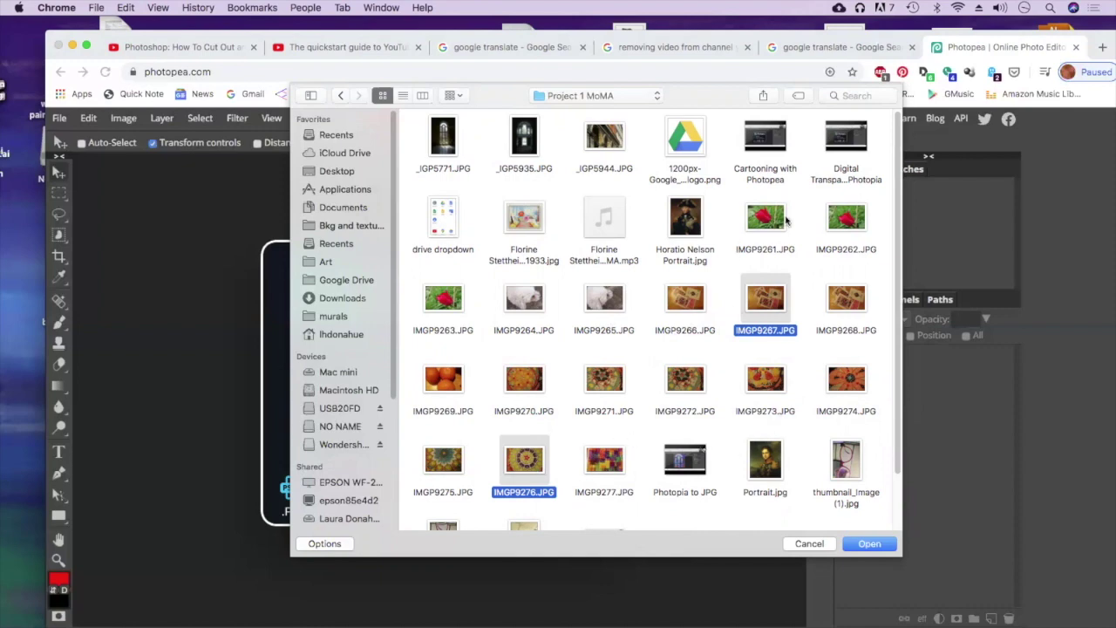
super+click(857, 227)
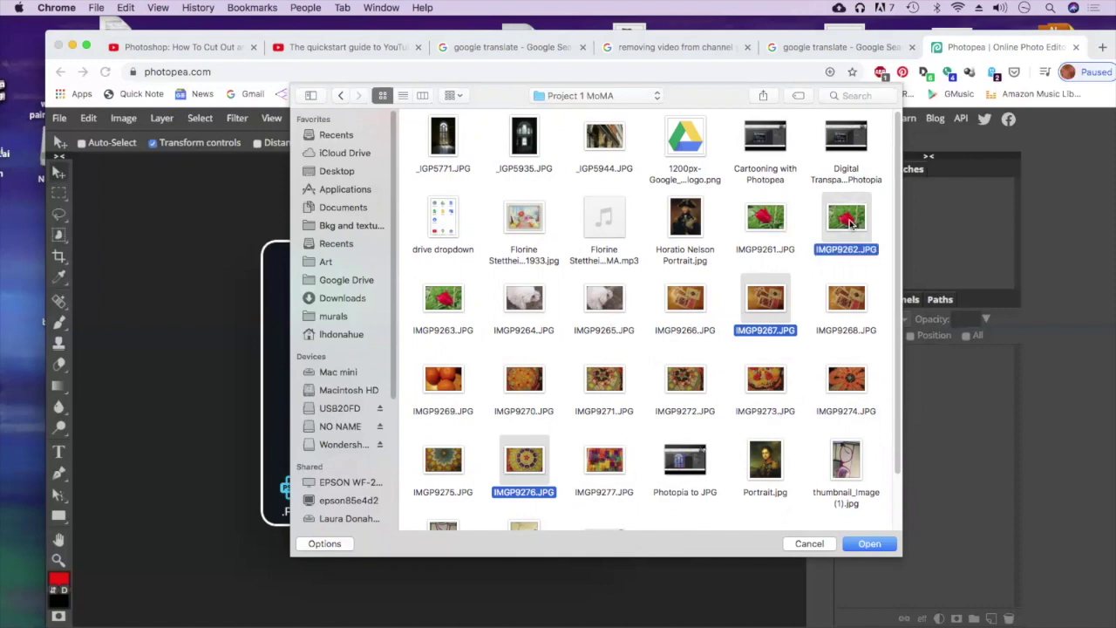
super+click(441, 462)
scroll(632, 428, down, 1)
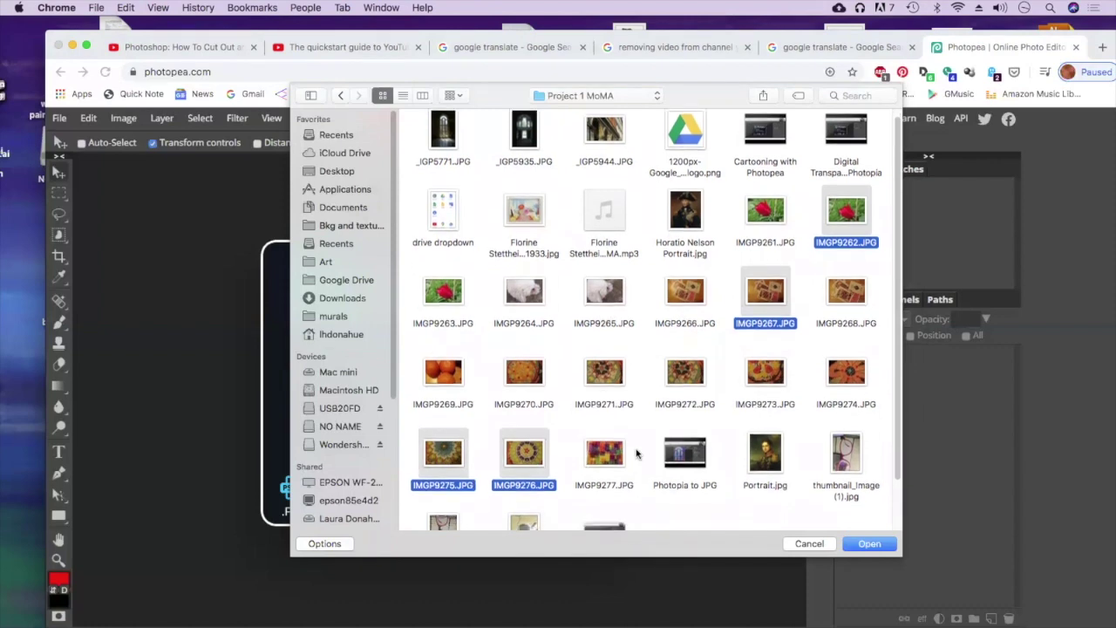
super+click(527, 129)
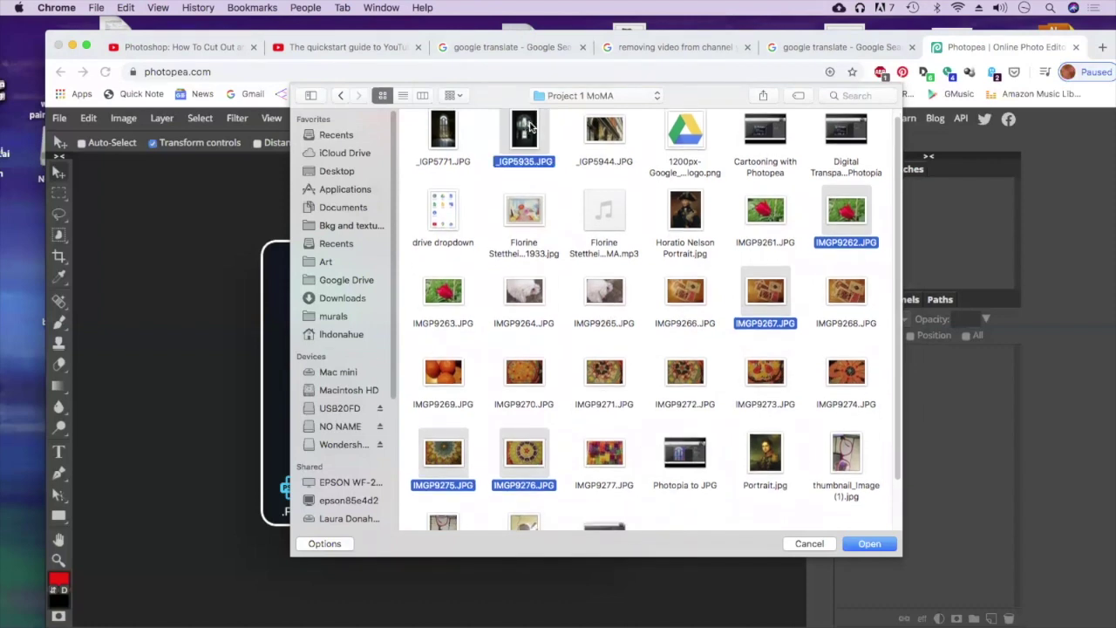
click(870, 545)
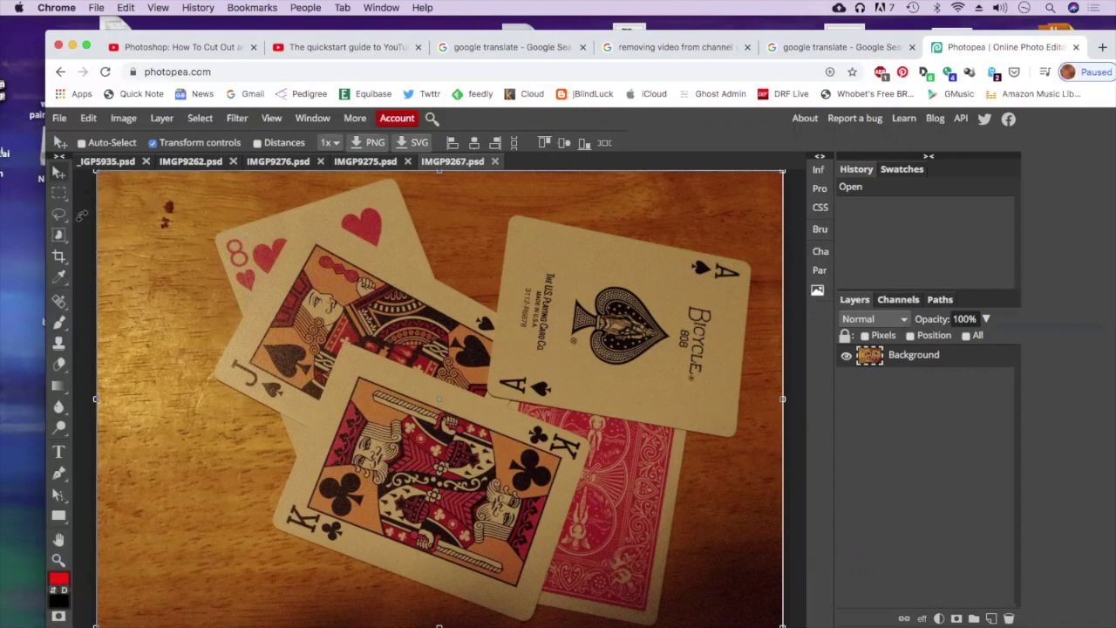
Paint a Quick Selection across nearly the whole playing-cards photo
click(58, 236)
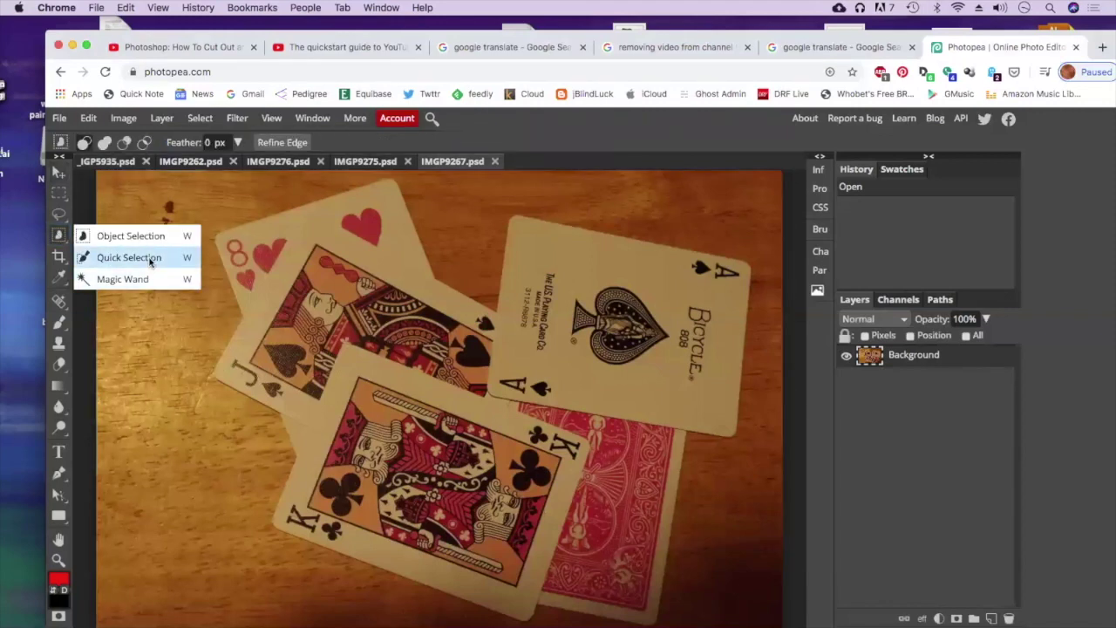
click(150, 259)
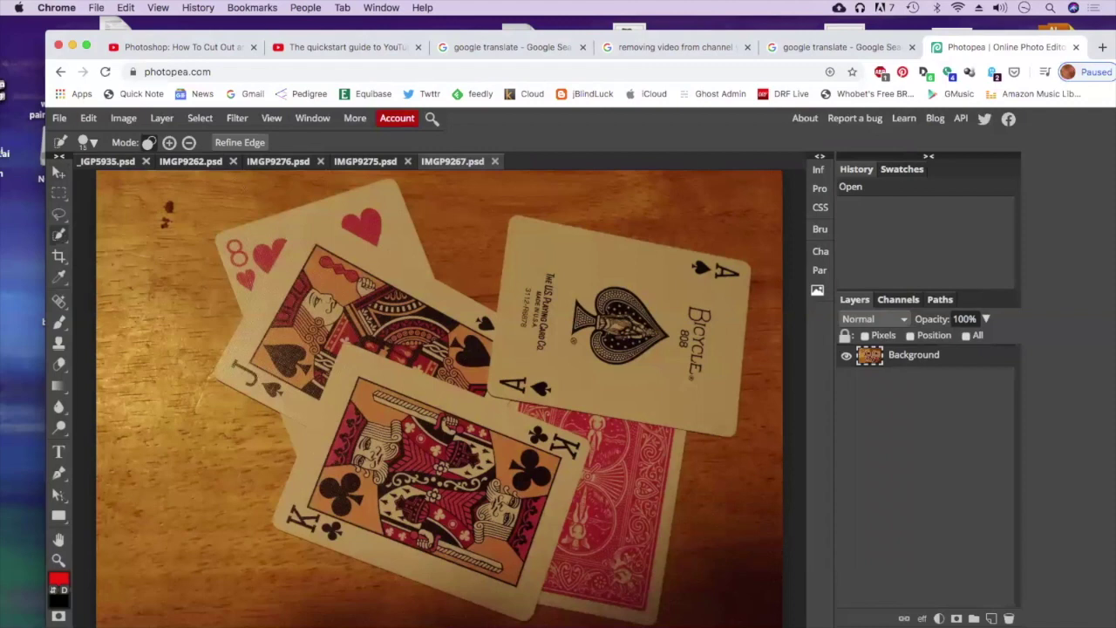
drag(242, 184, 772, 398)
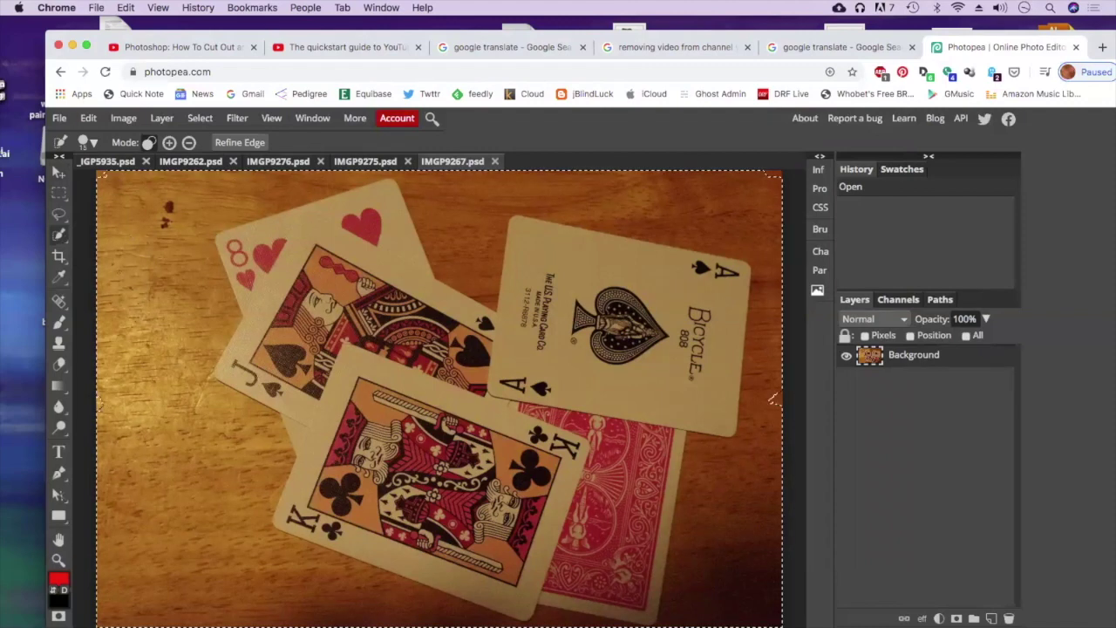
Subtract the cards, including the jacks, then add back the missed tabletop corners
click(188, 142)
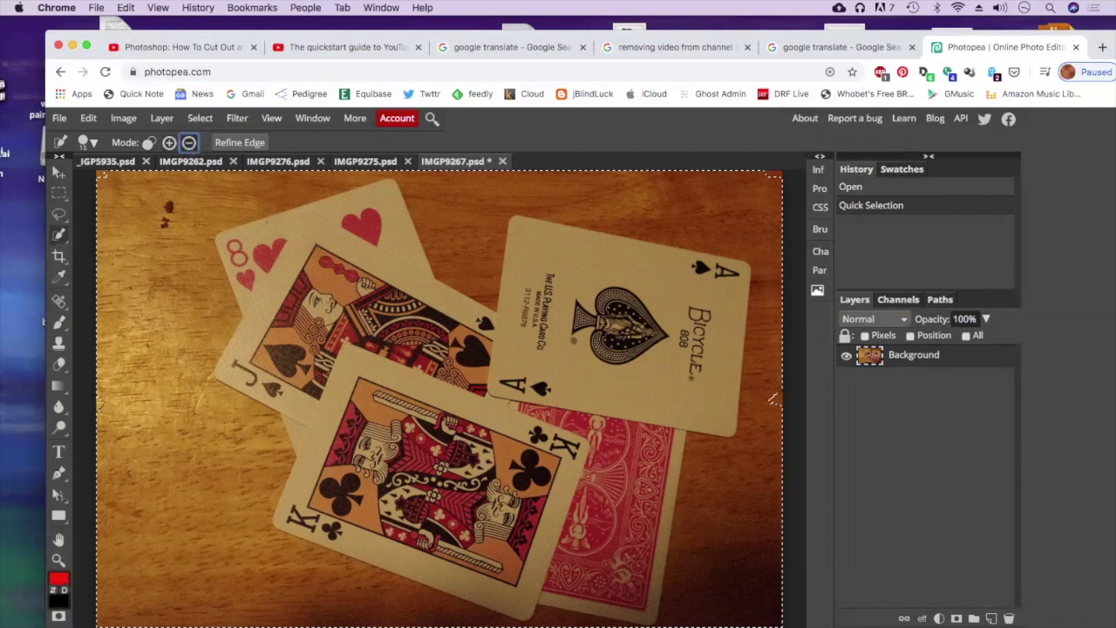
drag(278, 262, 448, 384)
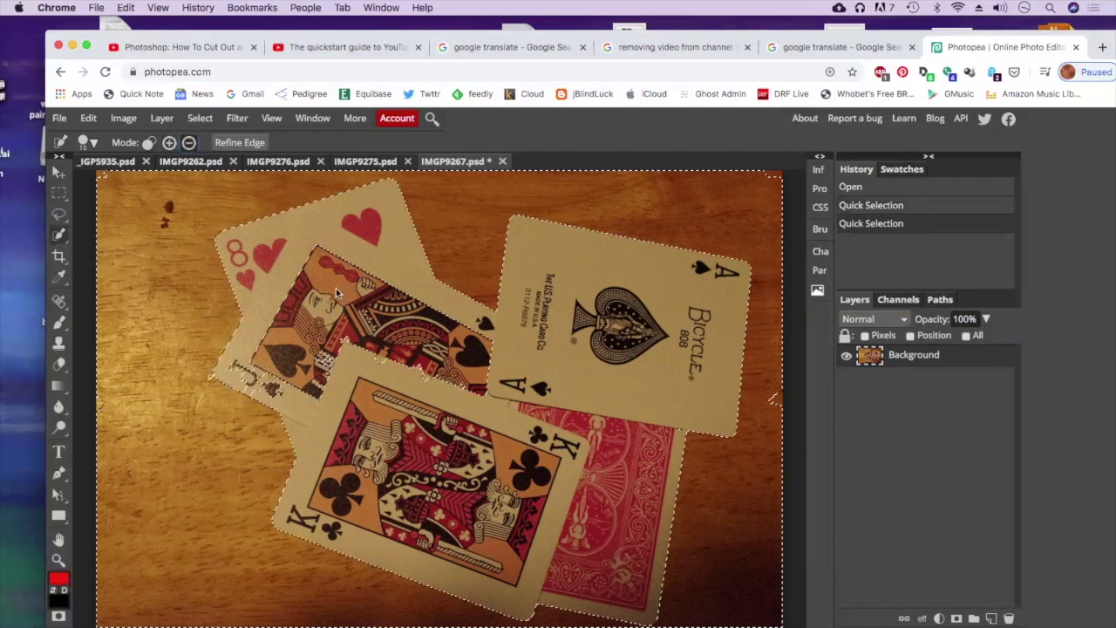
drag(336, 293, 412, 411)
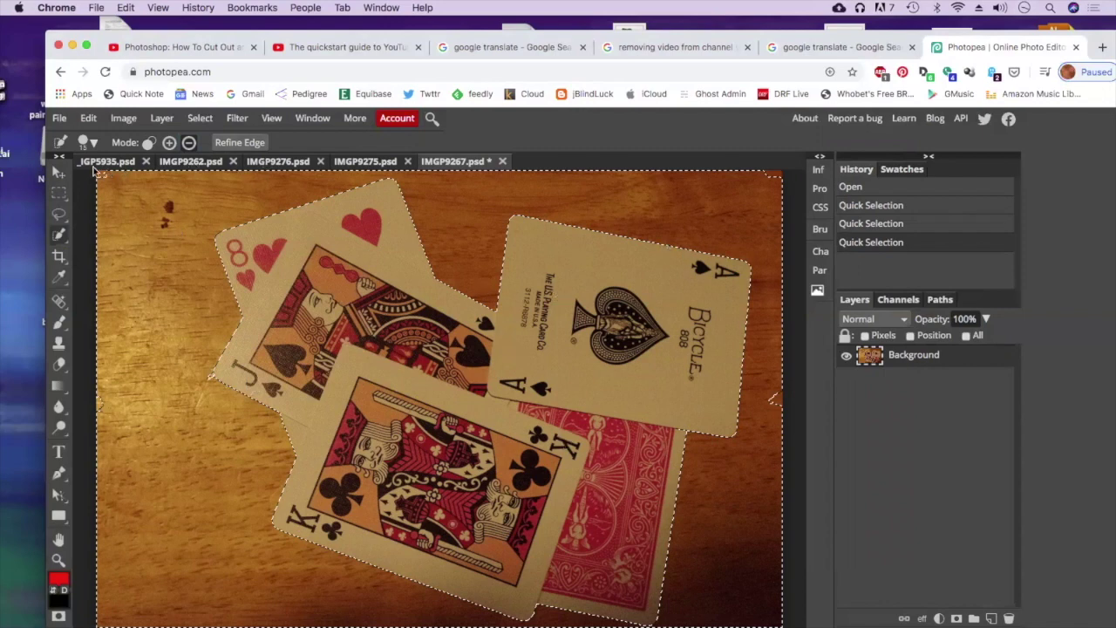
click(169, 142)
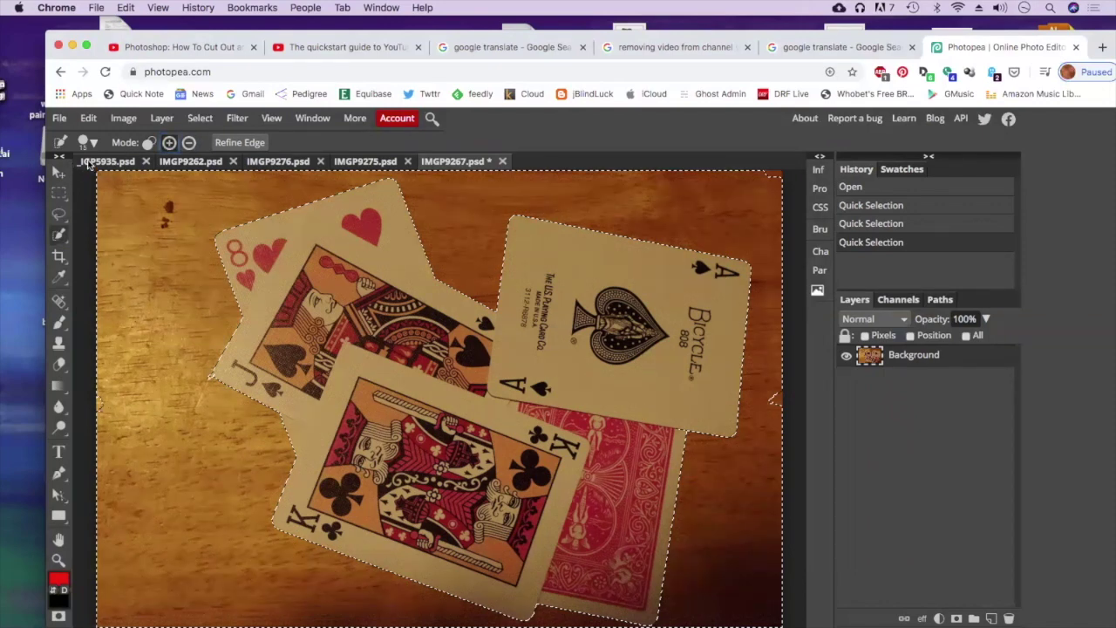
click(99, 175)
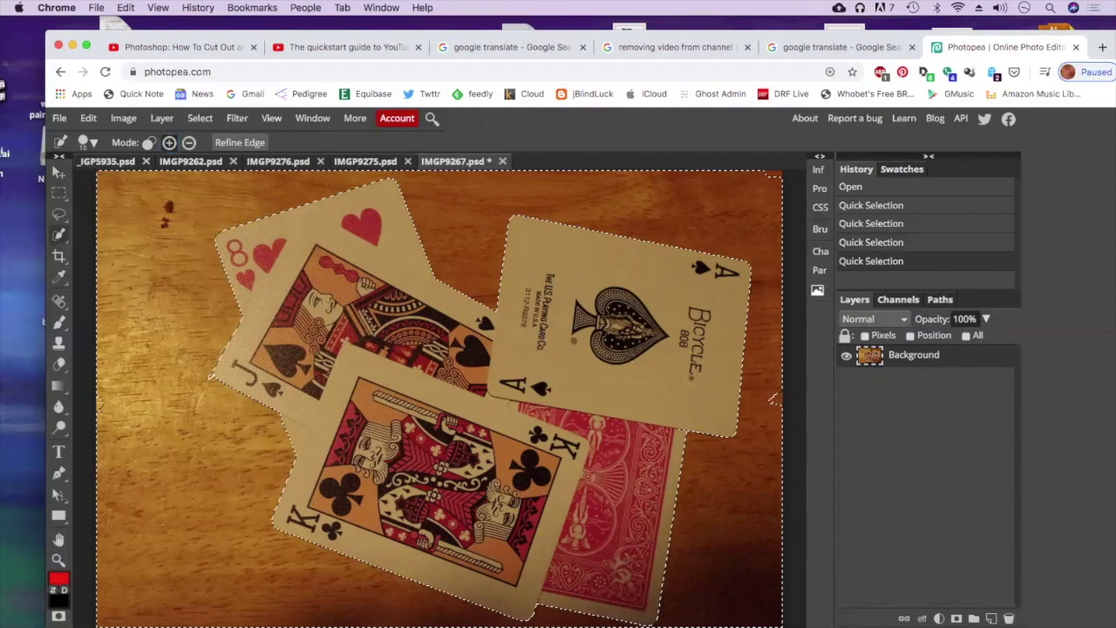
click(774, 398)
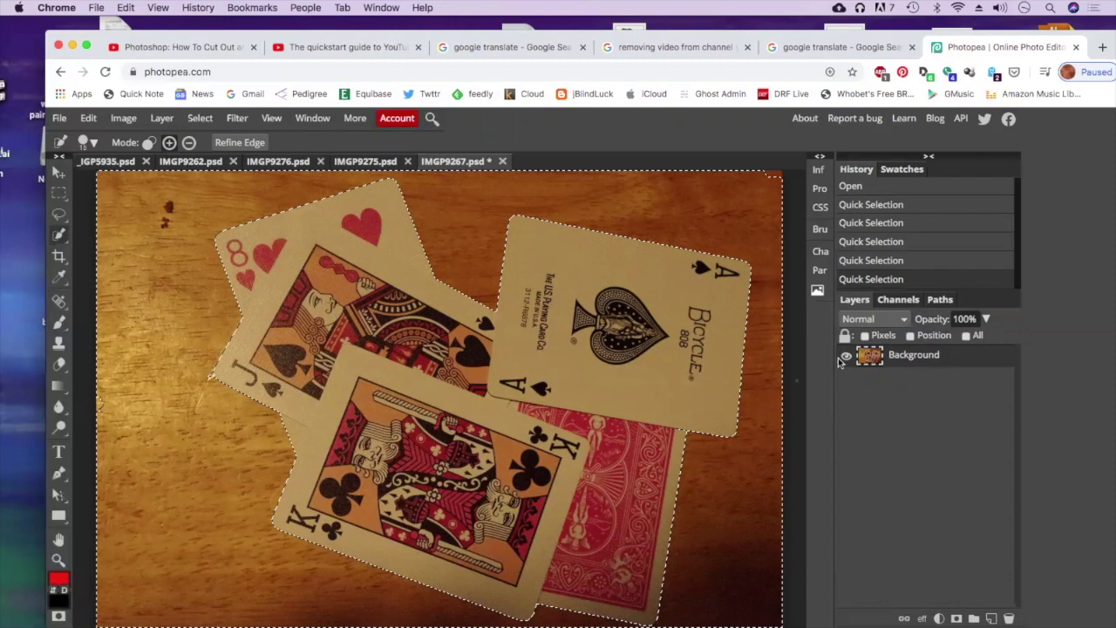
Duplicate Background to Layer 1, hide Background, and delete the selected tabletop
right_click(926, 357)
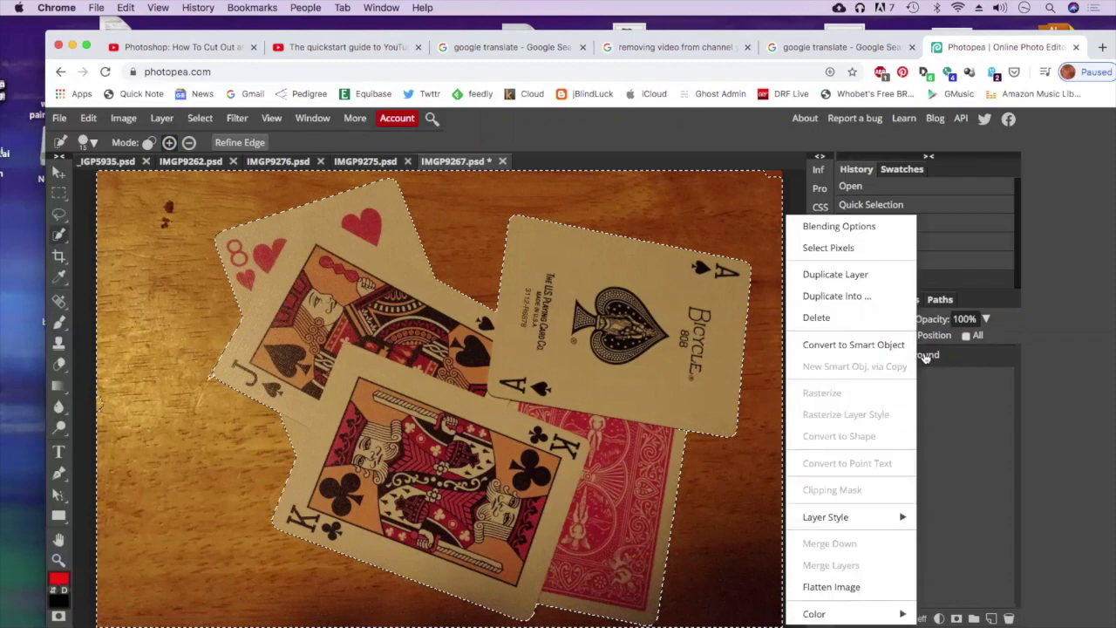
click(880, 275)
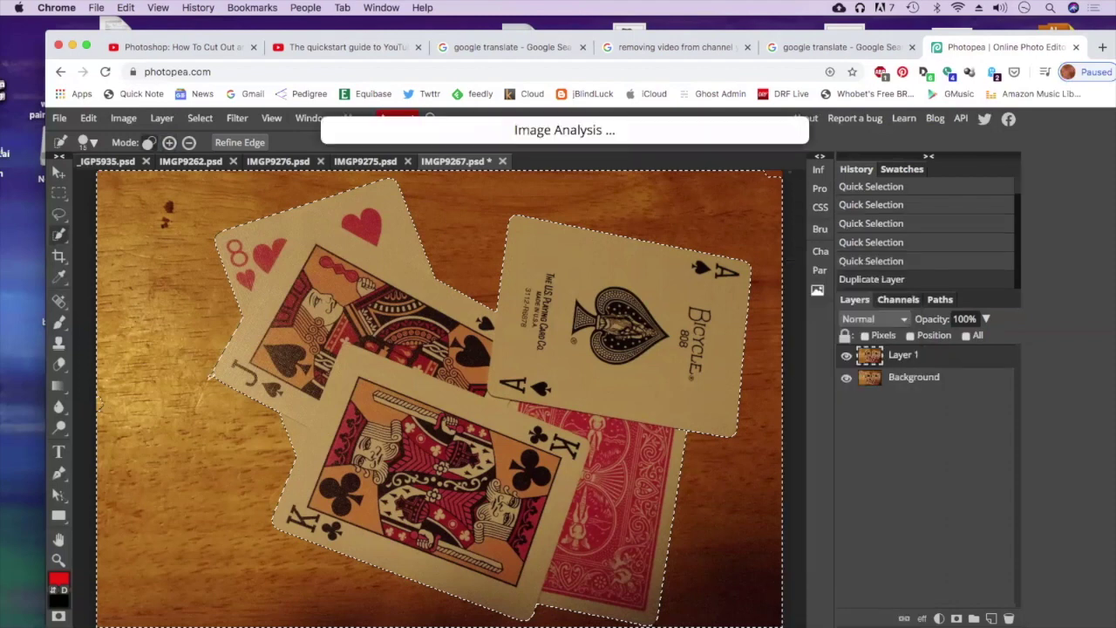
click(846, 381)
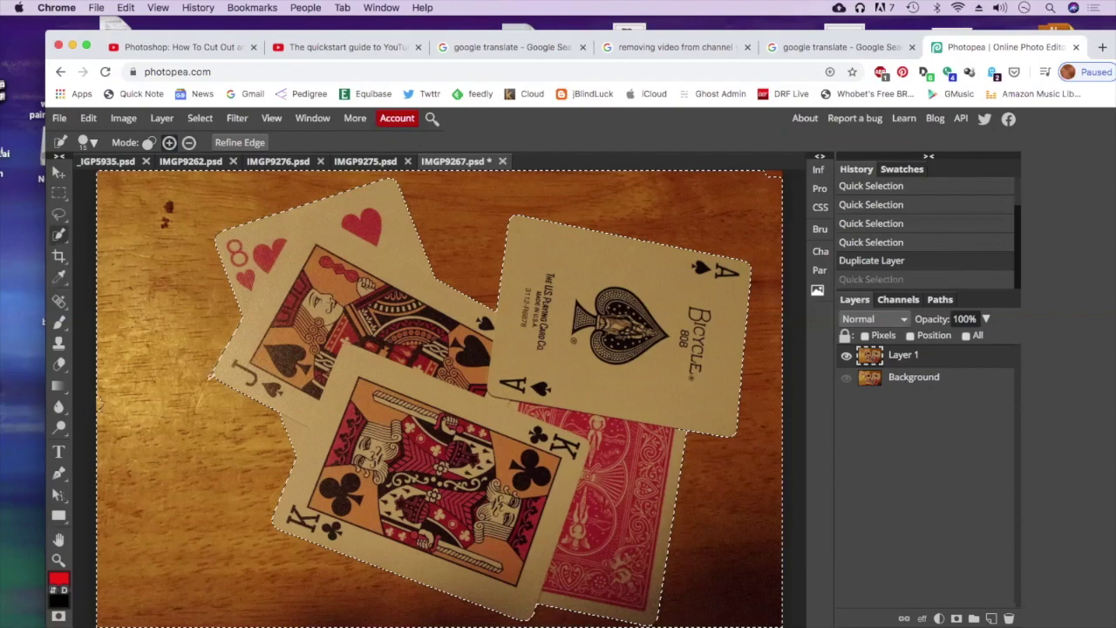
key(BackSpace)
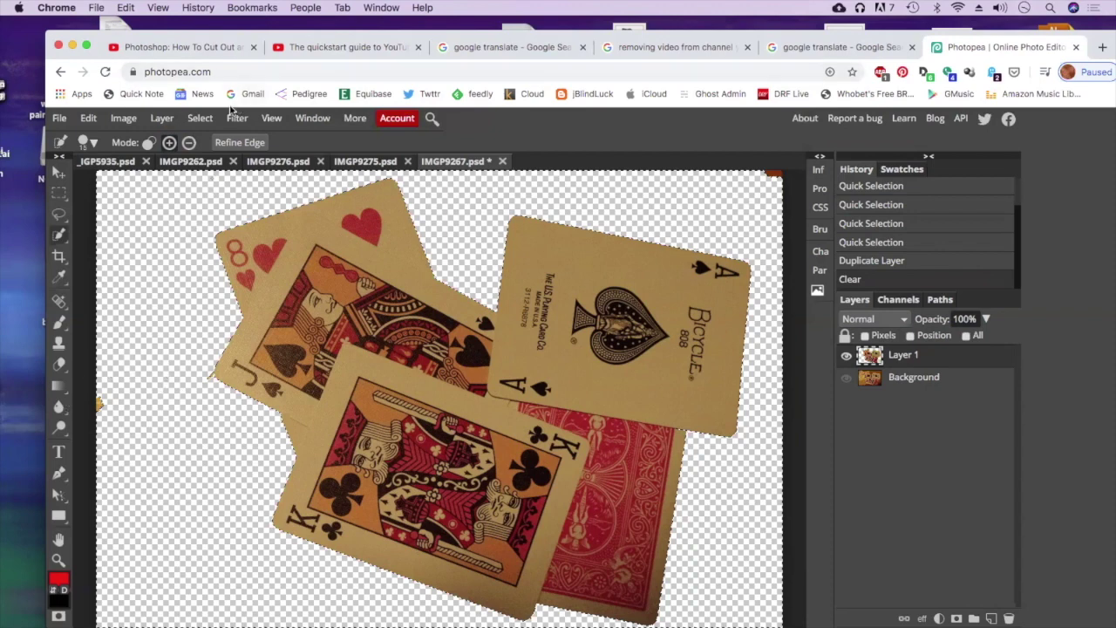
Deselect and erase the stray tabletop flecks around the cards' top-right and lower-right edges
click(202, 118)
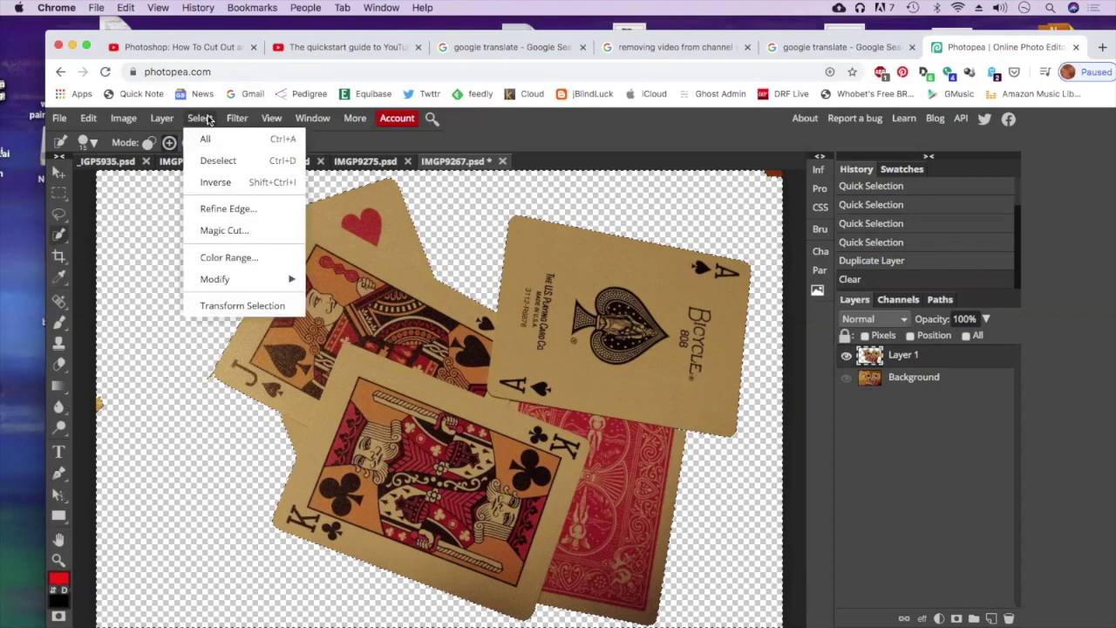
click(218, 162)
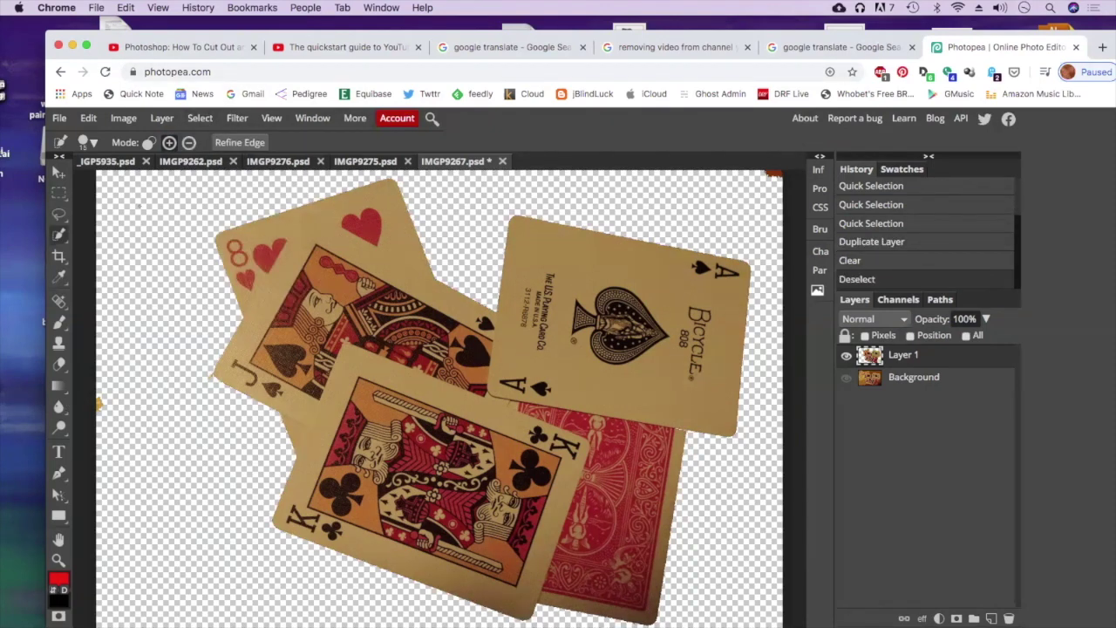
right_click(58, 365)
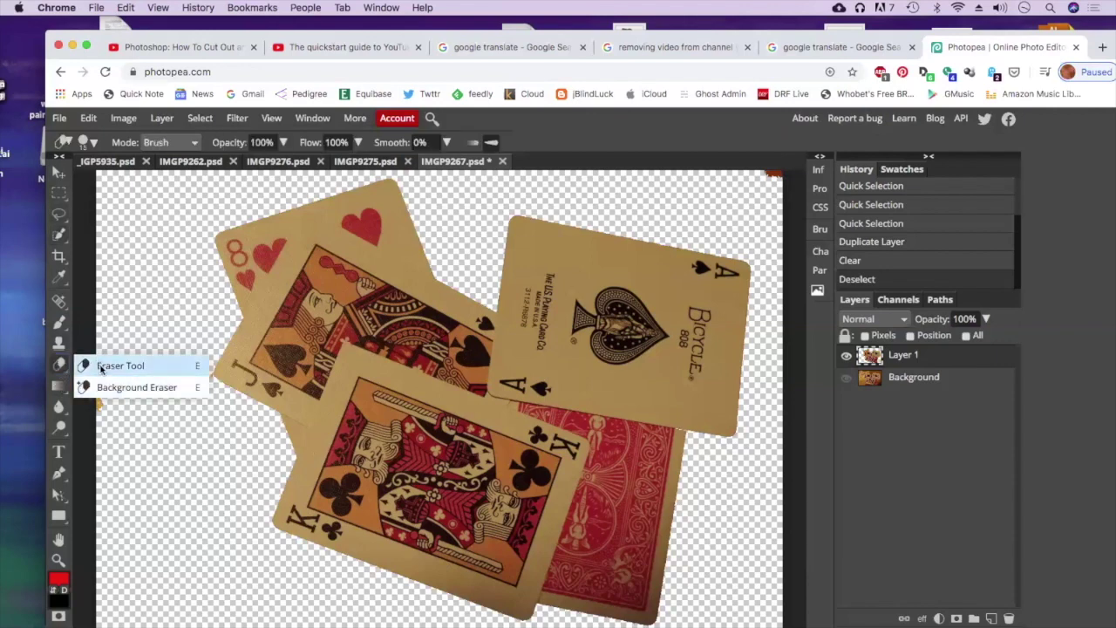
click(100, 366)
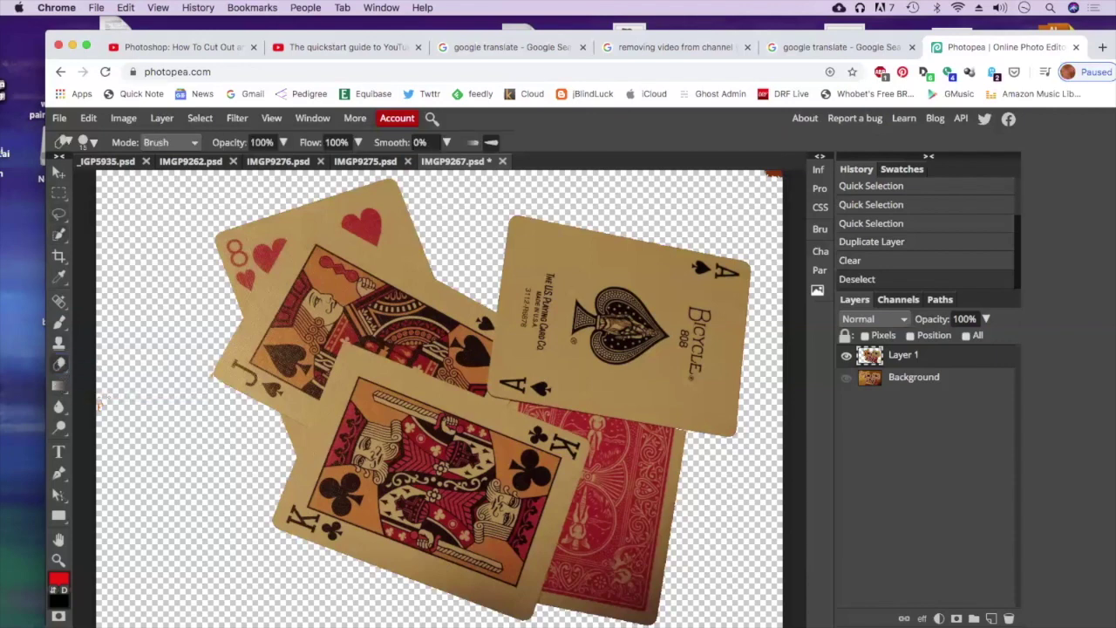
click(769, 175)
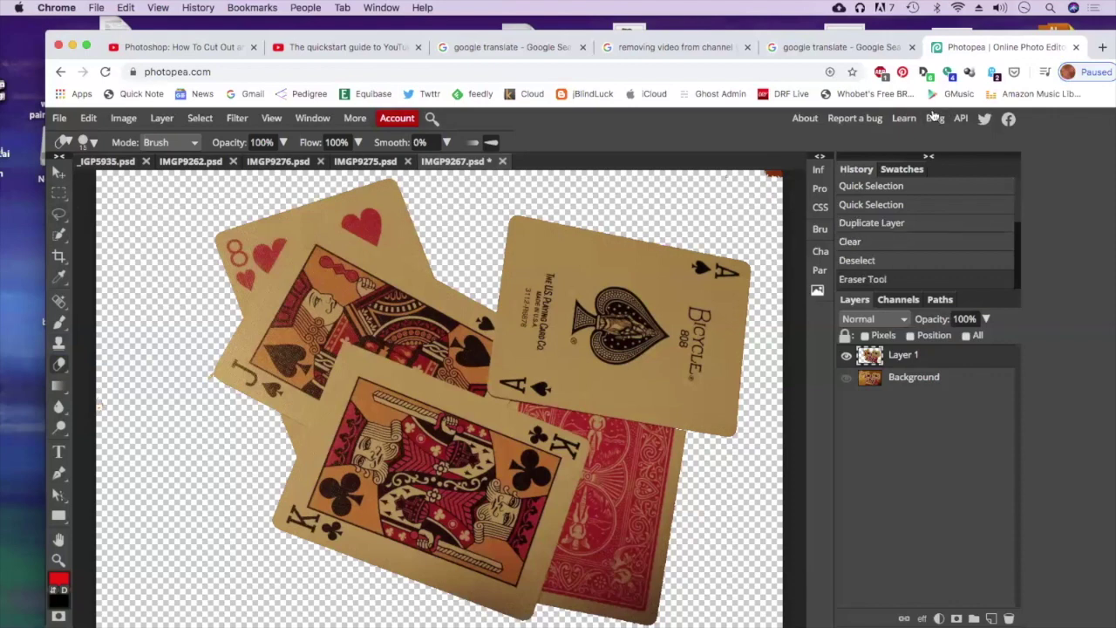
drag(770, 173, 781, 174)
drag(772, 388, 822, 413)
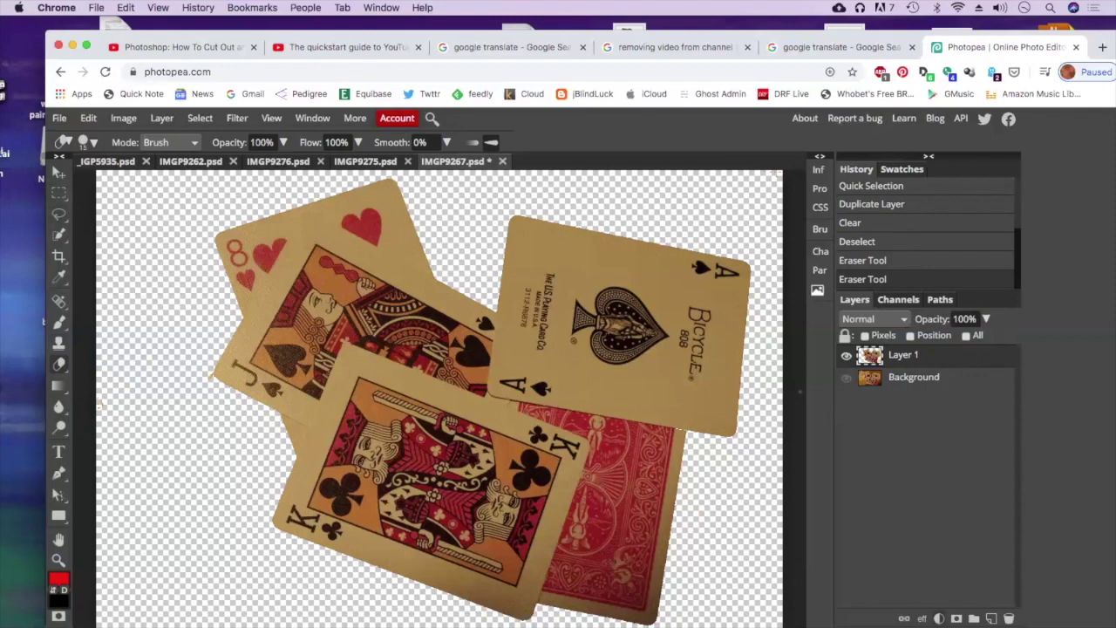
click(939, 618)
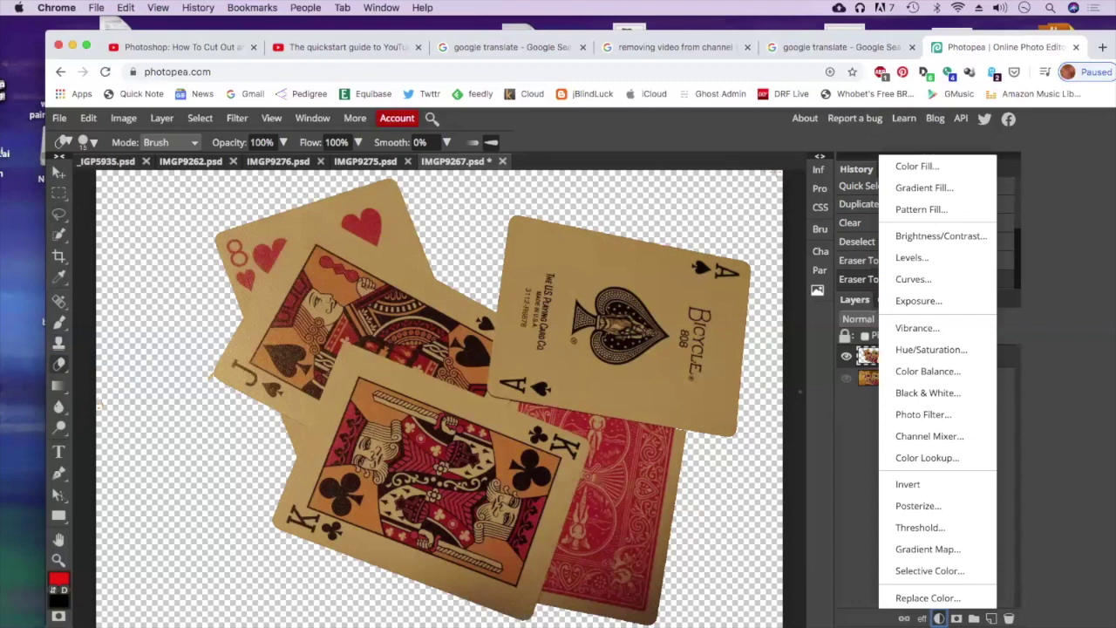
Add a Hue/Saturation layer with Hue -119 and Saturation 55 to tint the cards purple
click(917, 350)
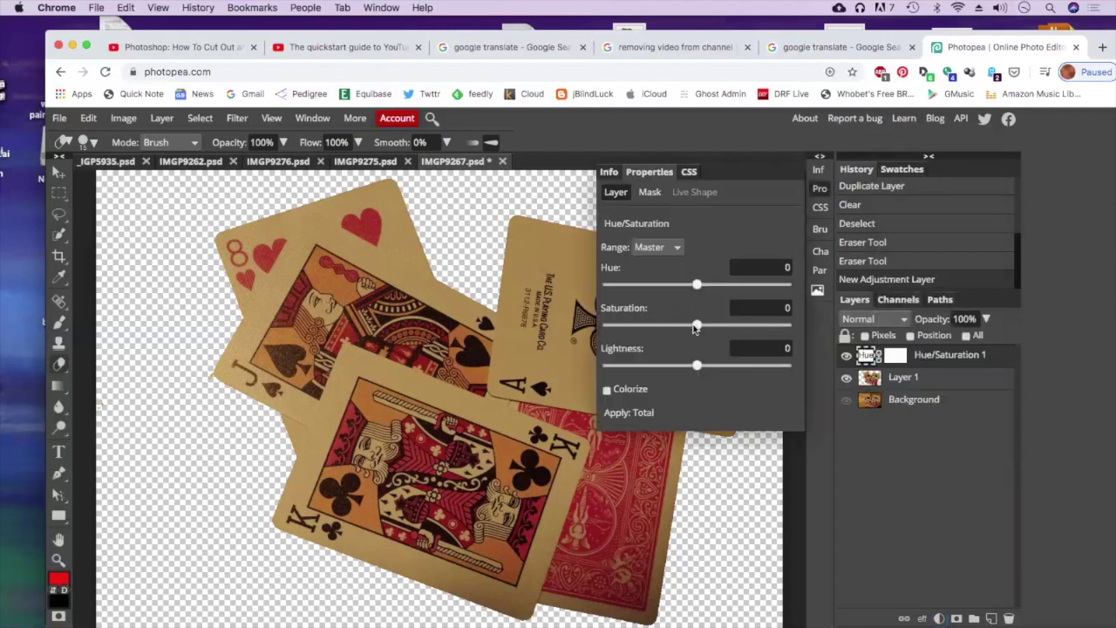
drag(695, 328, 745, 325)
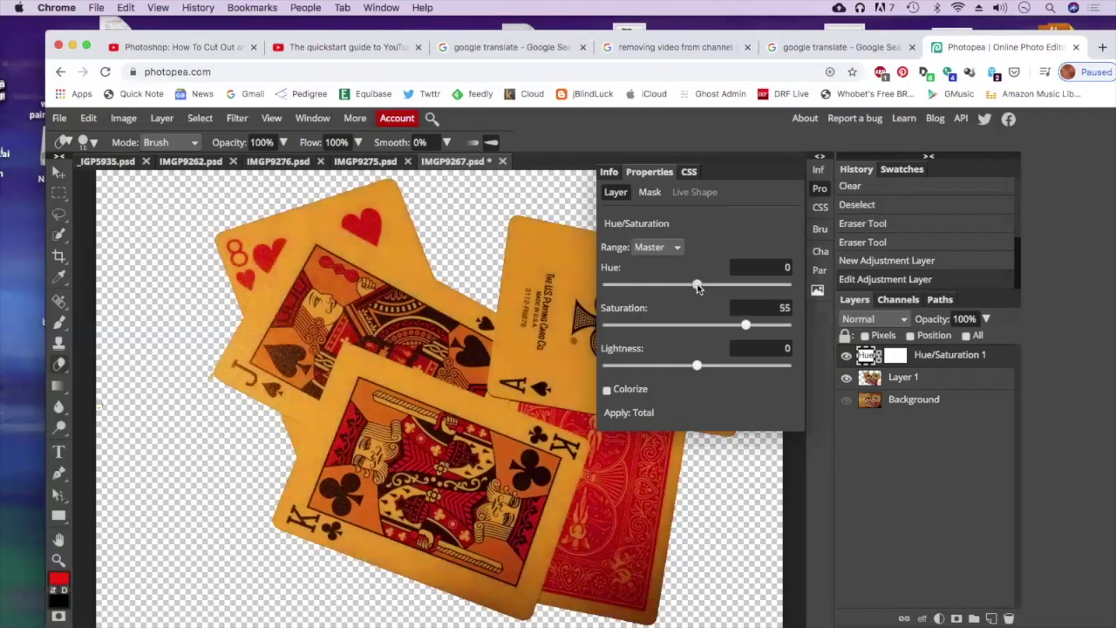
drag(697, 287, 636, 277)
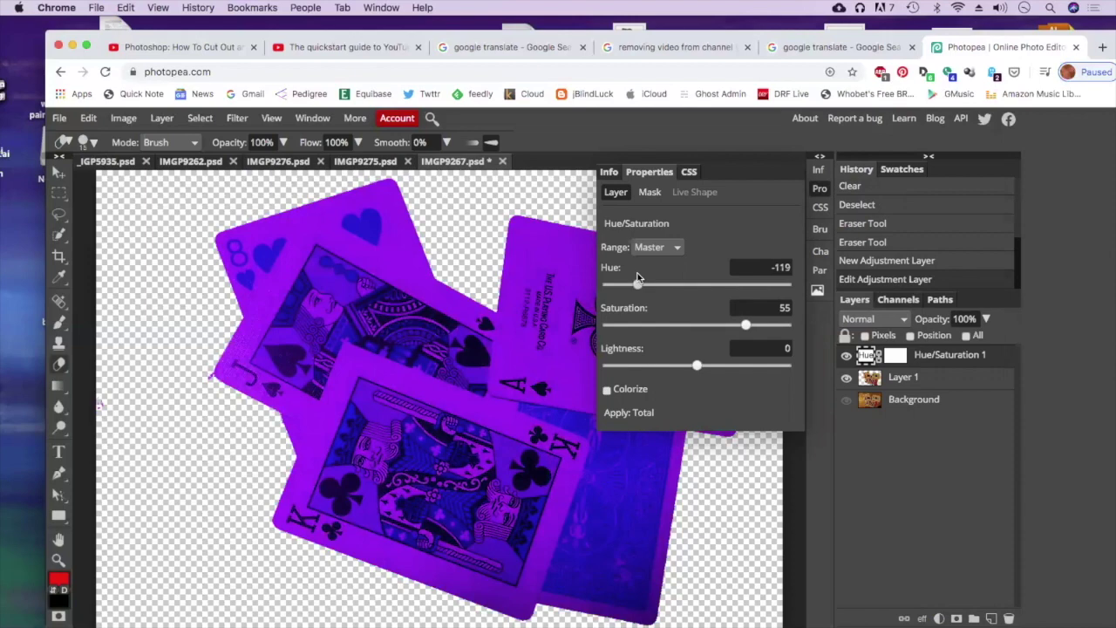
click(955, 376)
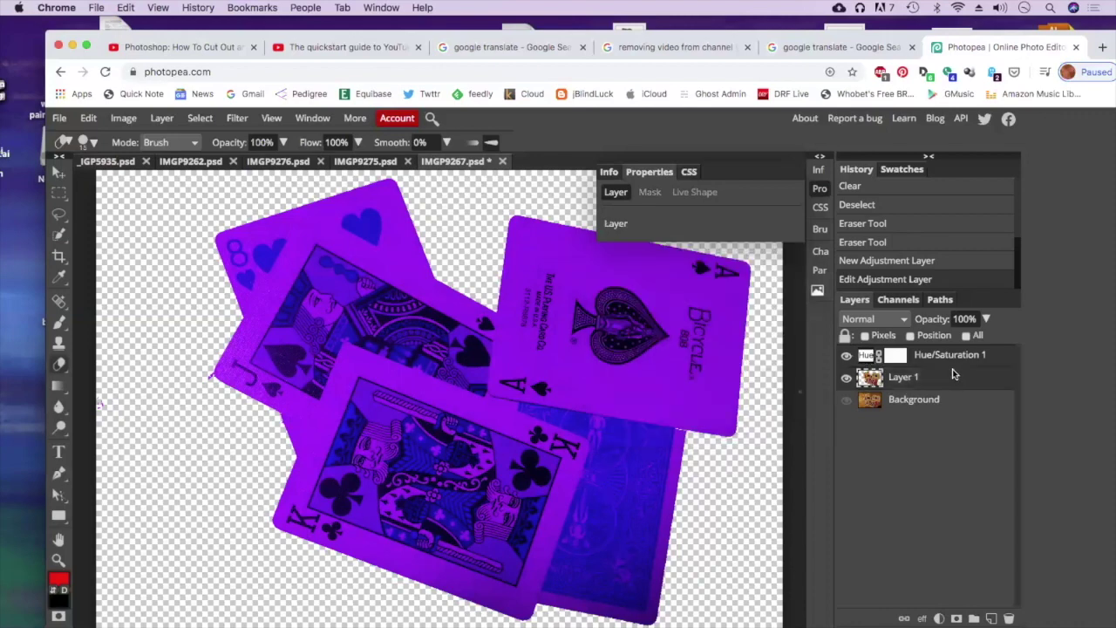
Merge the Hue/Saturation adjustment into Layer 1, compare visibility, and keep Background hidden
right_click(954, 374)
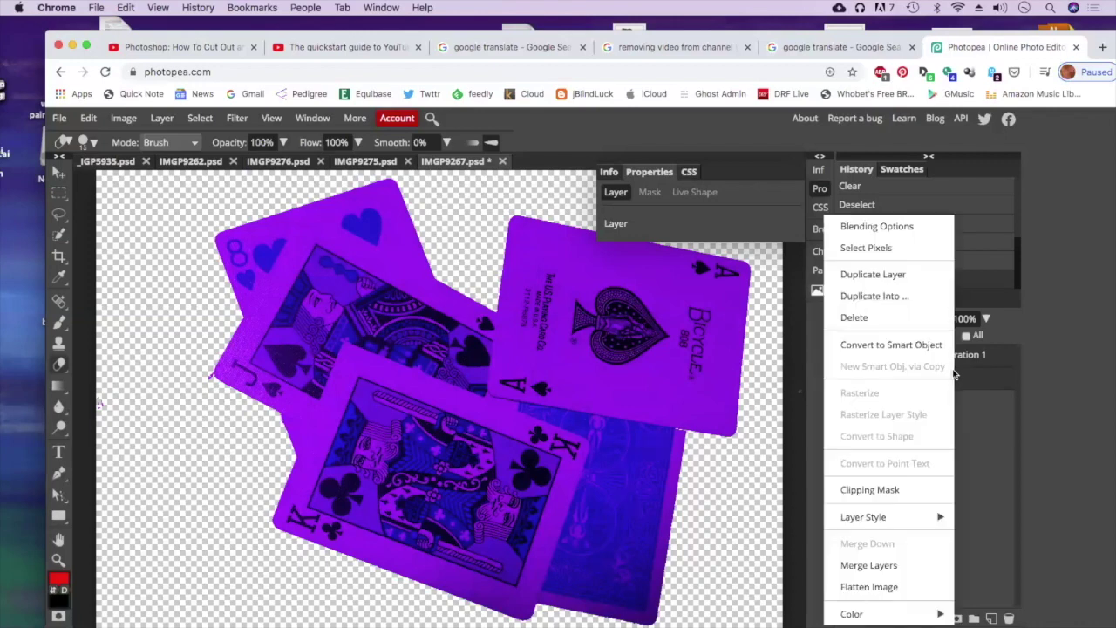
click(888, 566)
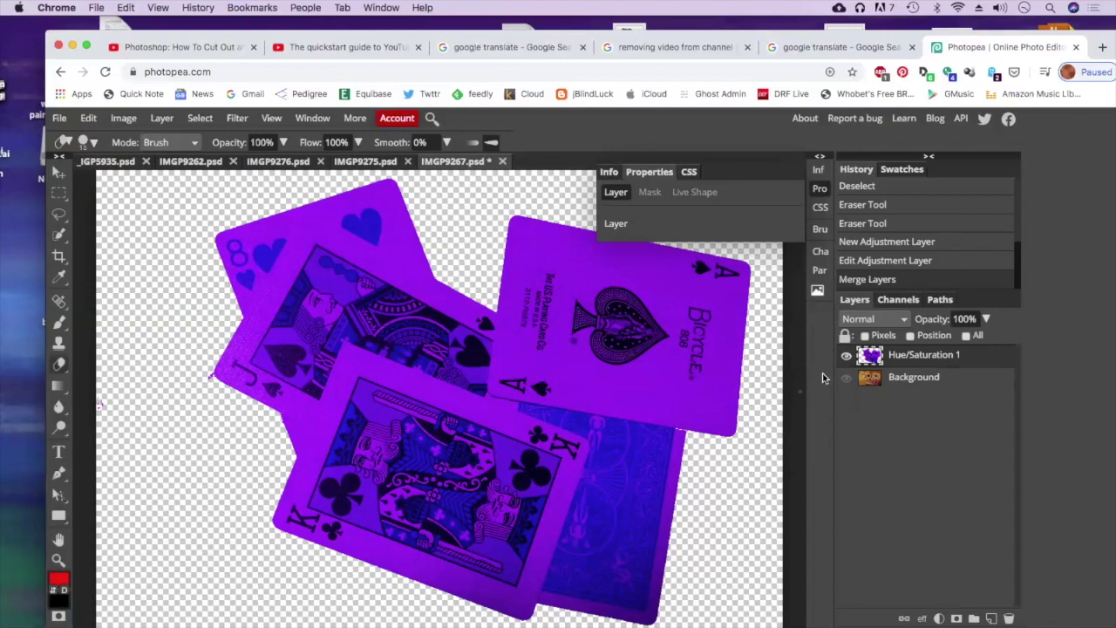
click(846, 358)
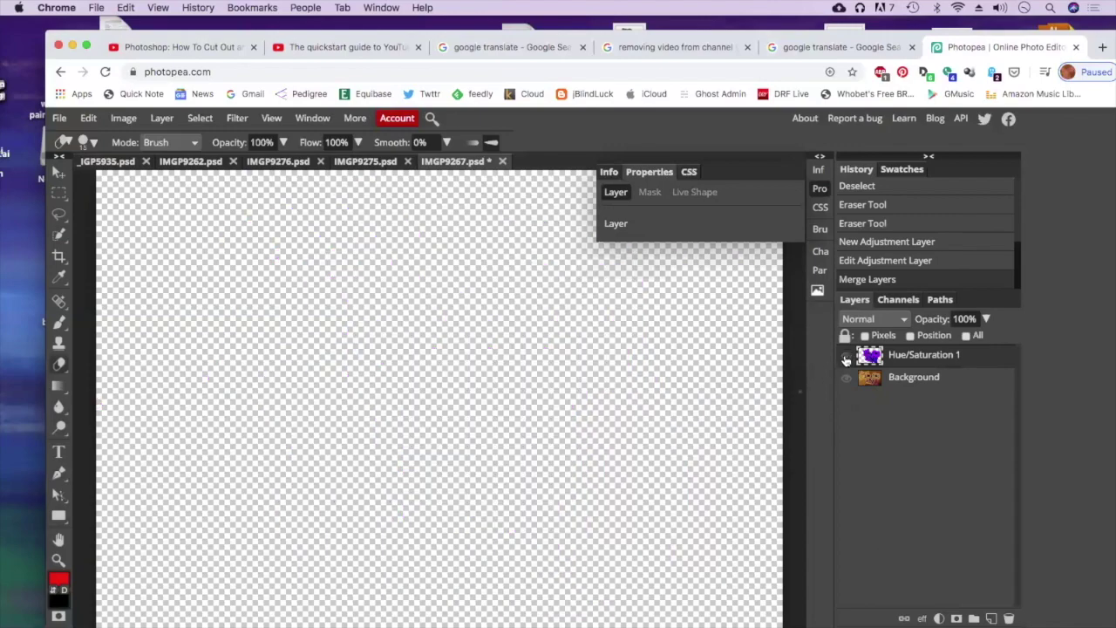
click(846, 358)
click(846, 377)
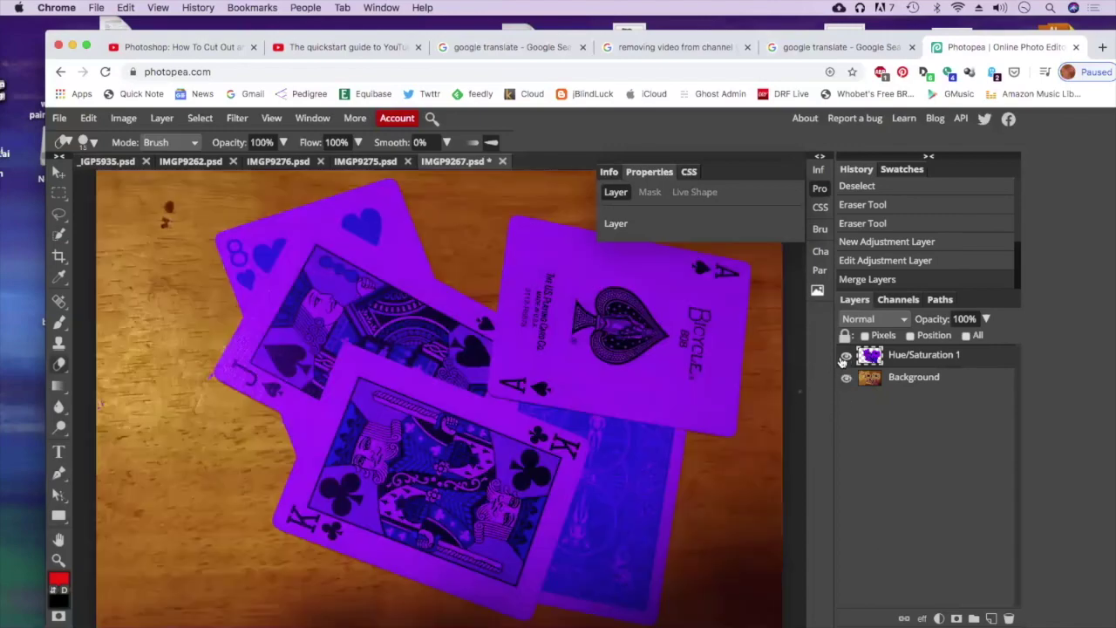
click(846, 356)
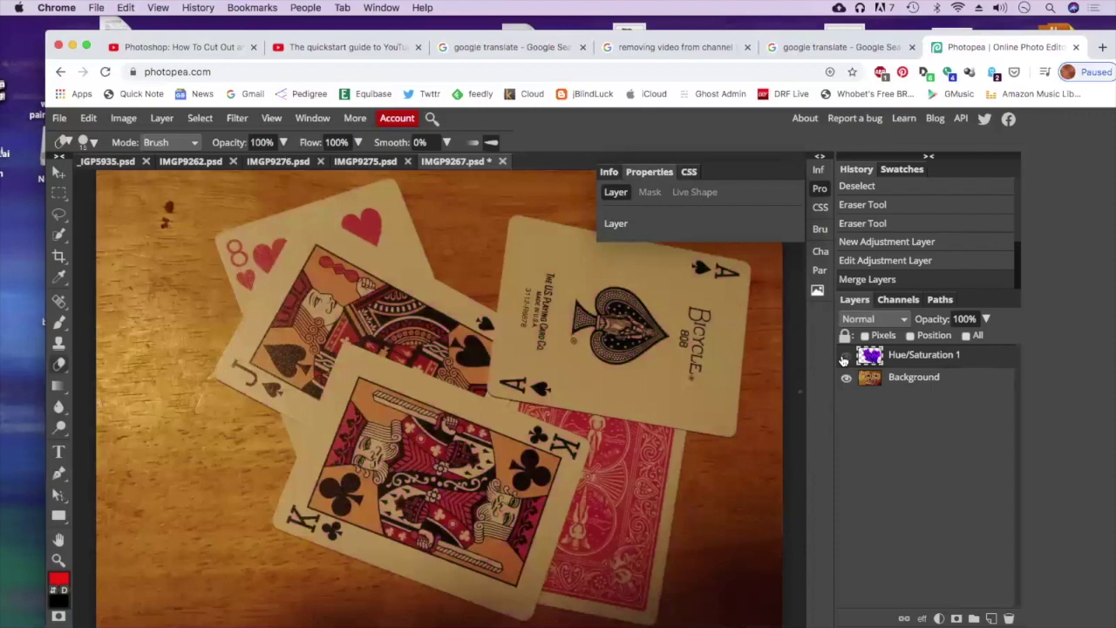
click(846, 355)
click(845, 378)
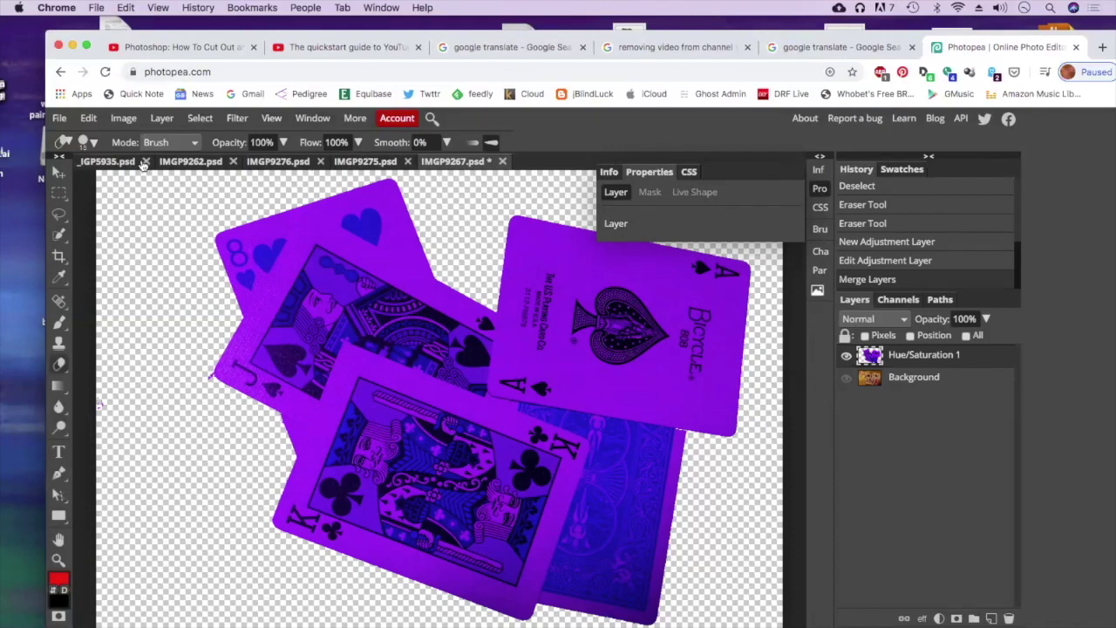
Copy a large rectangle of the IMGP9275.psd mandala and return to IMGP9267.psd
click(361, 163)
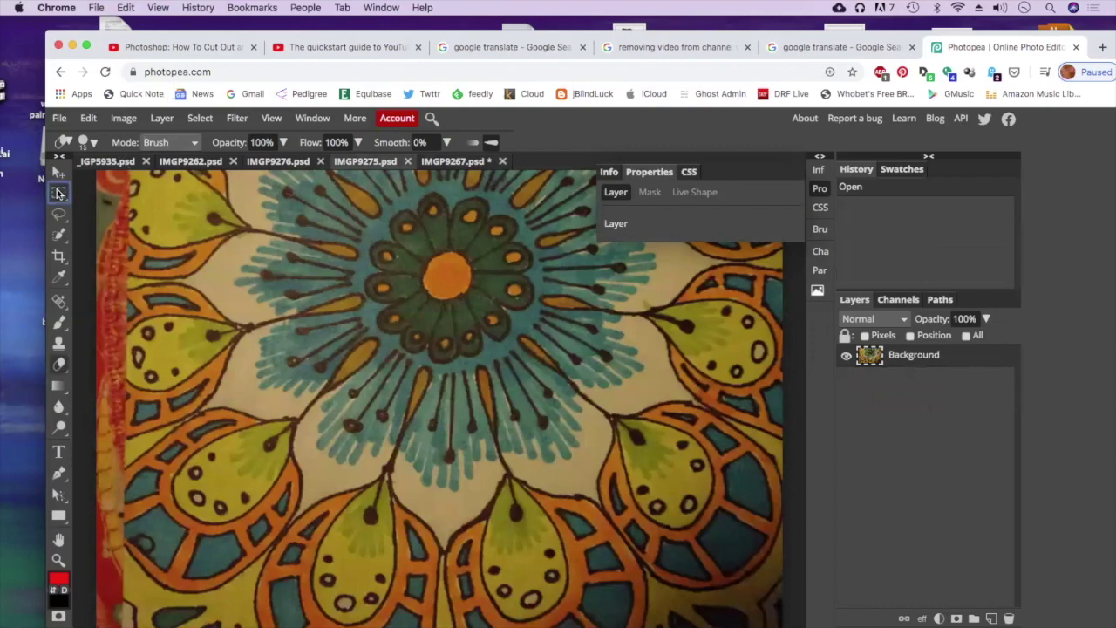
click(59, 192)
click(122, 193)
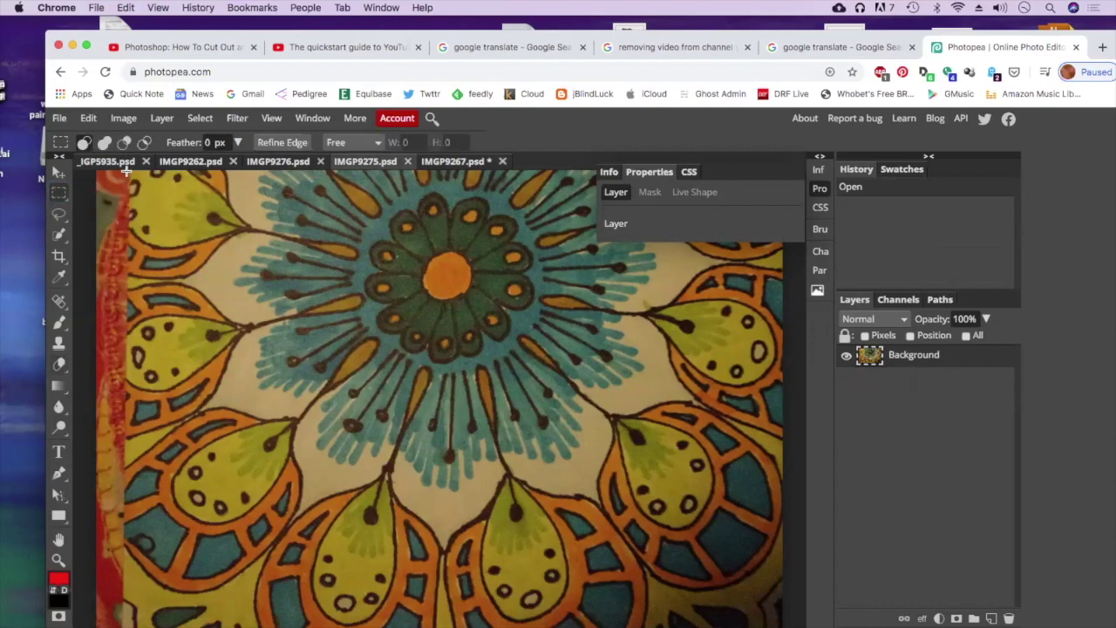
drag(128, 169, 721, 565)
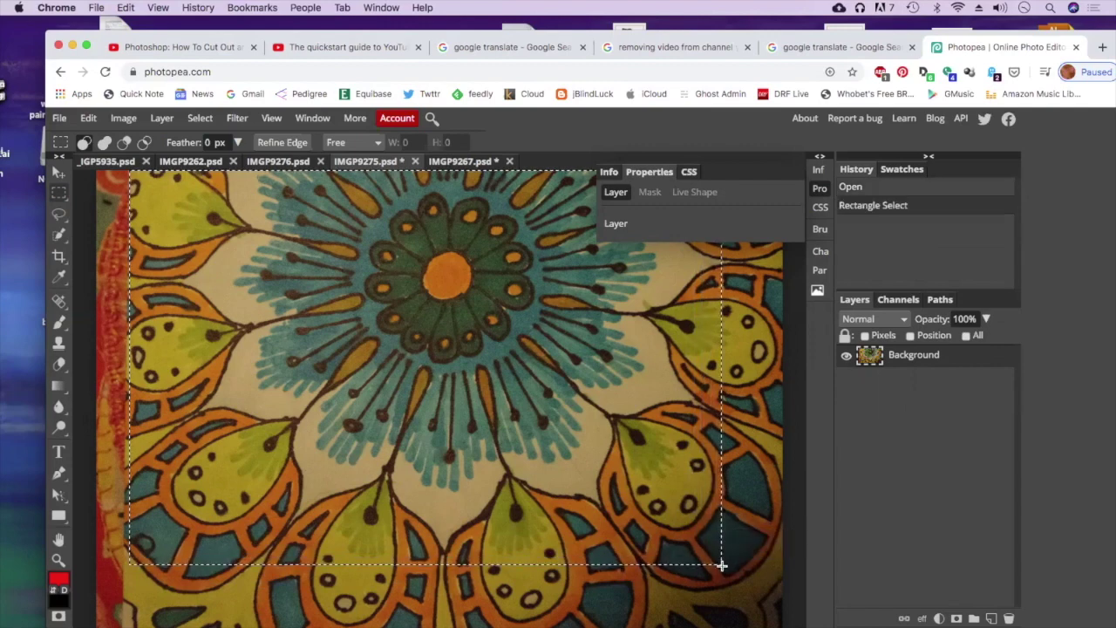
click(88, 119)
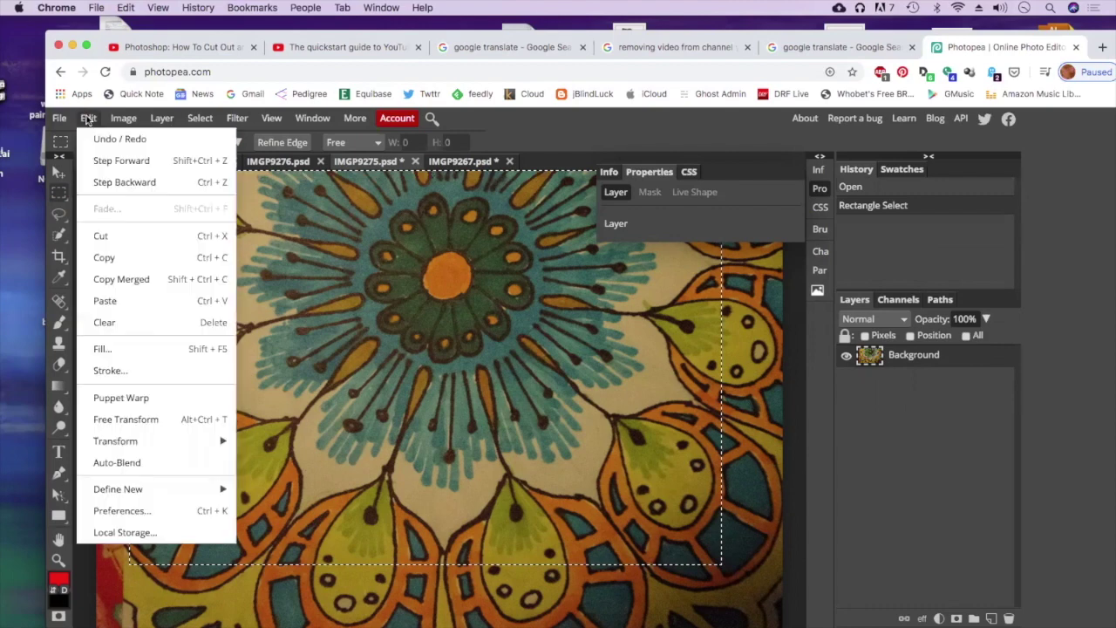
click(98, 257)
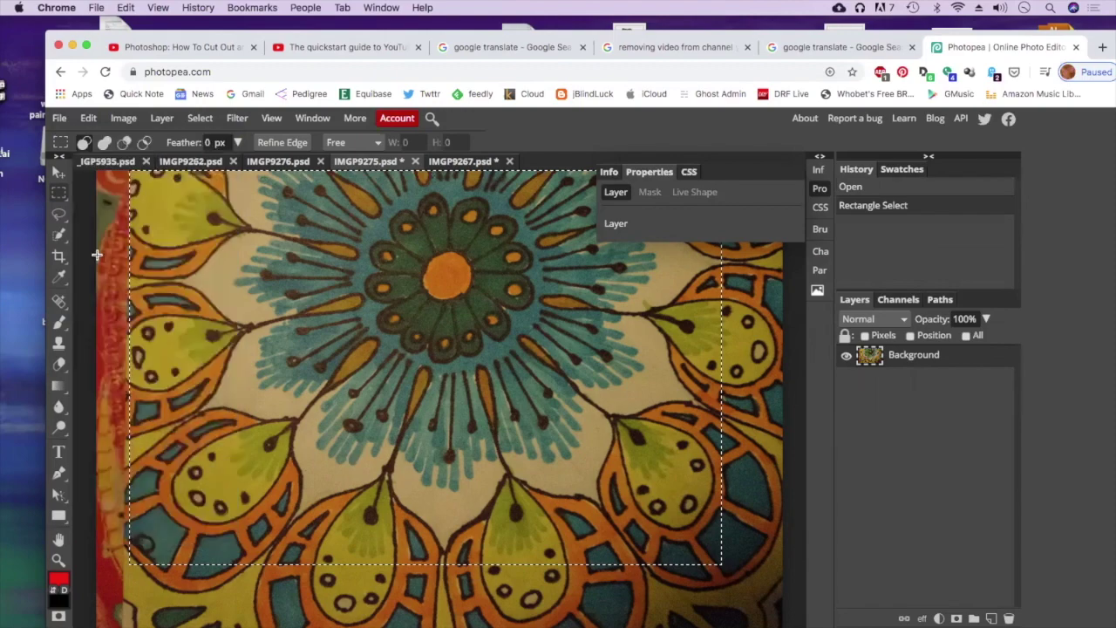
click(461, 163)
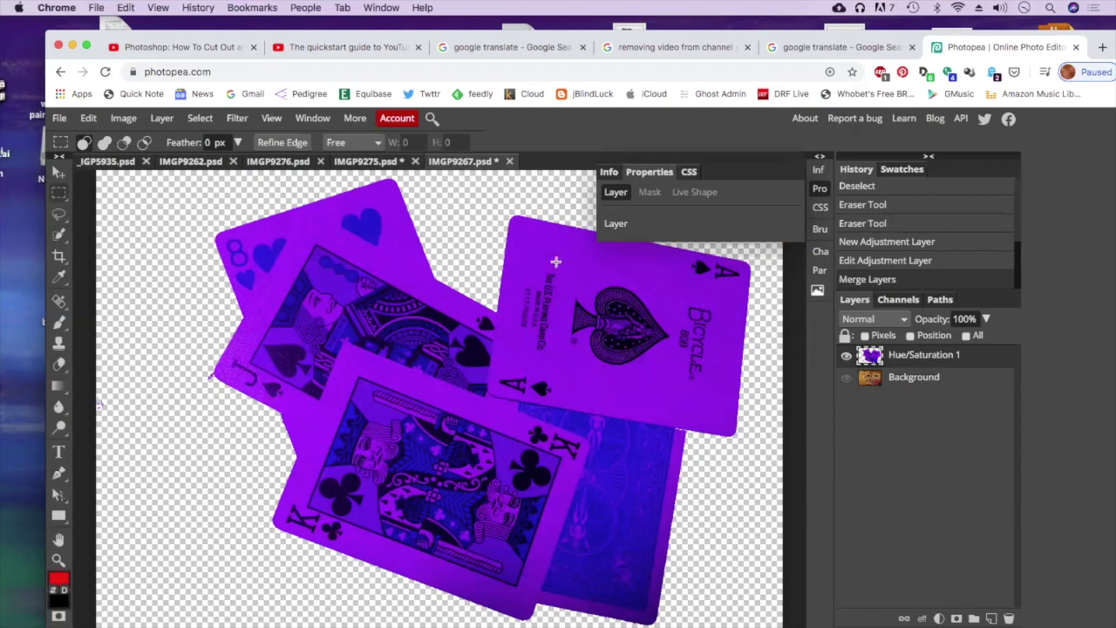
Paste the mandala into IMGP9267.psd as Layer 1 and select the Move tool
click(88, 118)
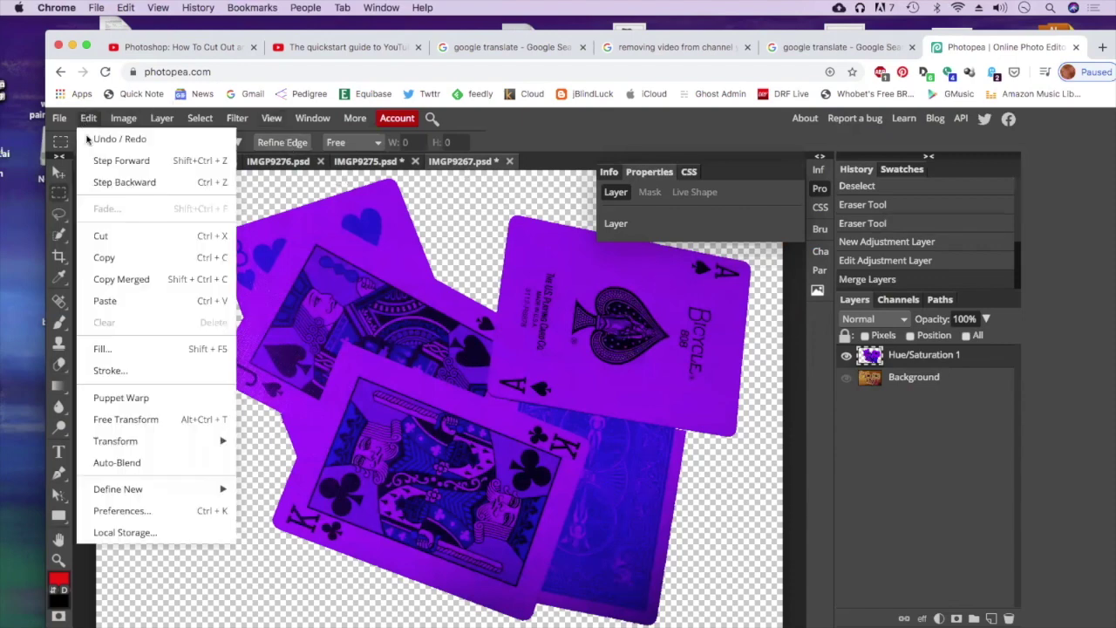
click(105, 301)
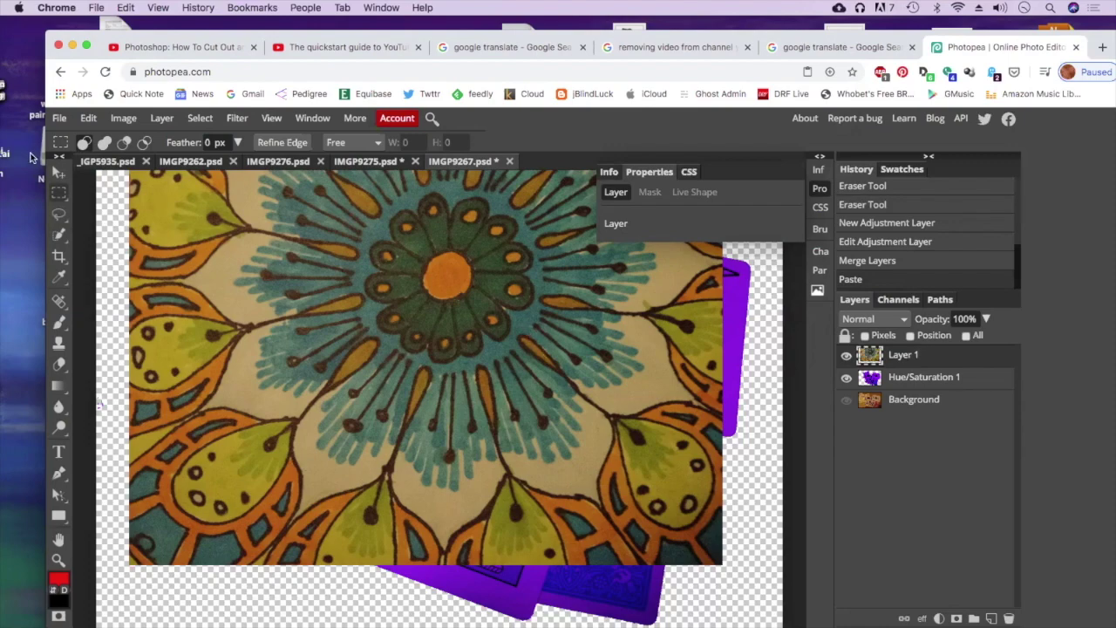
click(59, 172)
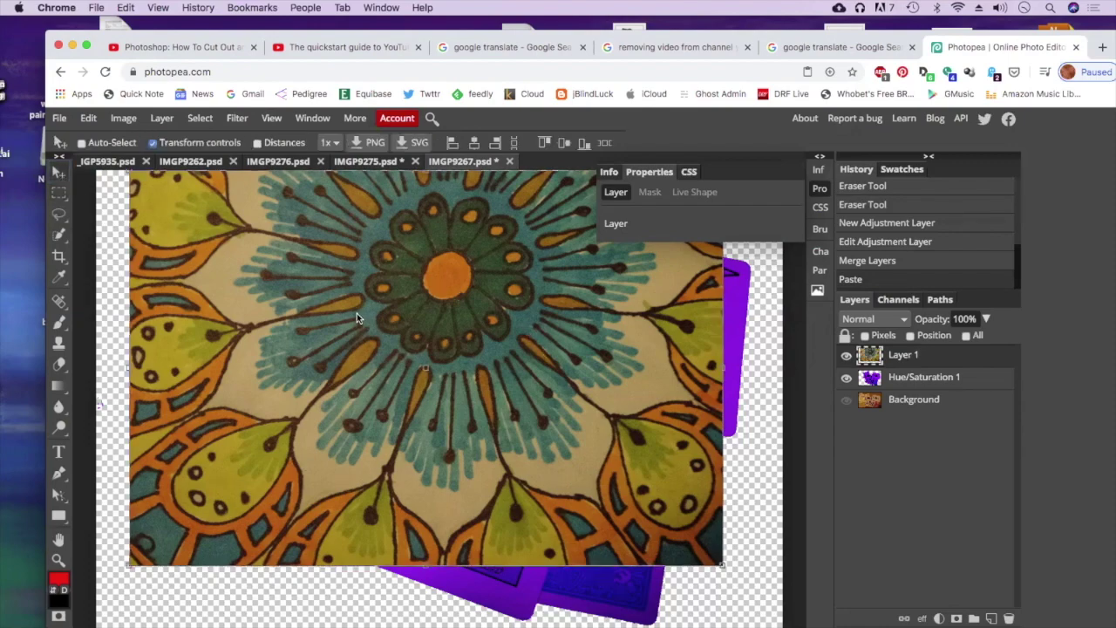
Nudge the mandala toward the top-left and scale it to 125% to cover the canvas
mouse_move(357, 313)
mouse_down()
mouse_move(369, 371)
mouse_move(397, 353)
mouse_move(309, 289)
mouse_move(399, 355)
mouse_move(376, 325)
mouse_move(303, 306)
mouse_move(315, 323)
mouse_move(335, 320)
mouse_up()
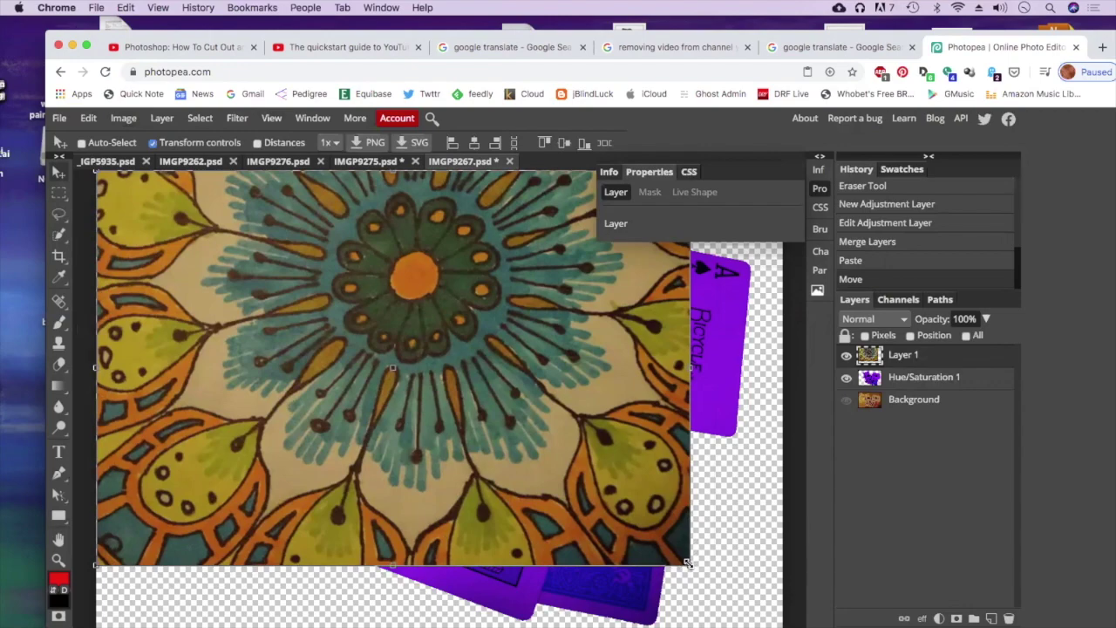
drag(709, 591, 811, 627)
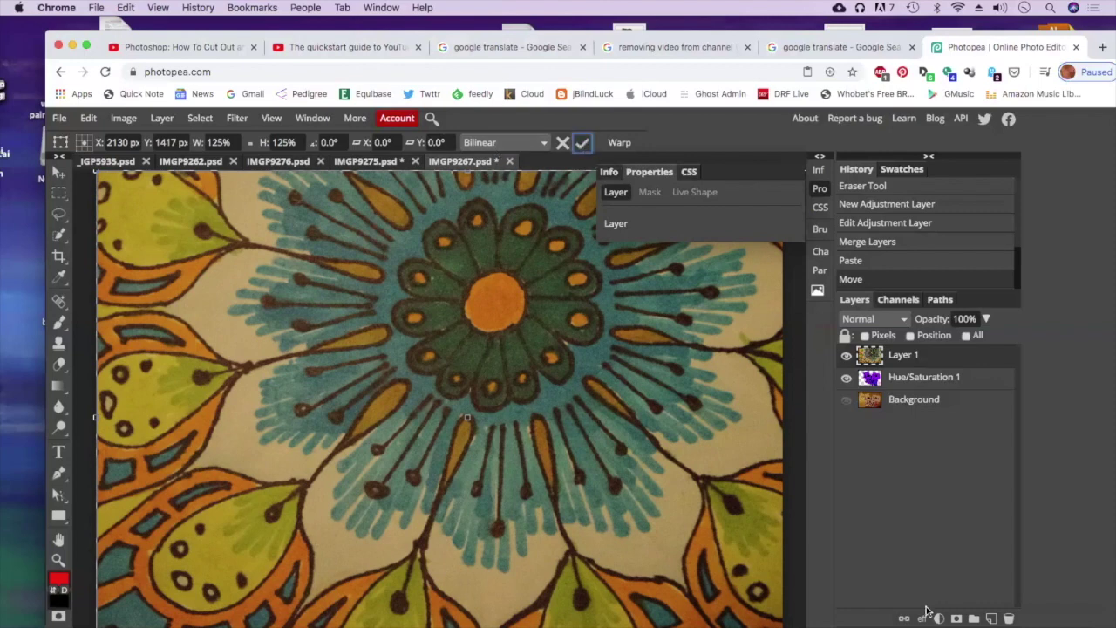
click(582, 143)
Add a Hue/Saturation layer over the mandala with Hue -52, Saturation 83, Lightness -6
click(939, 618)
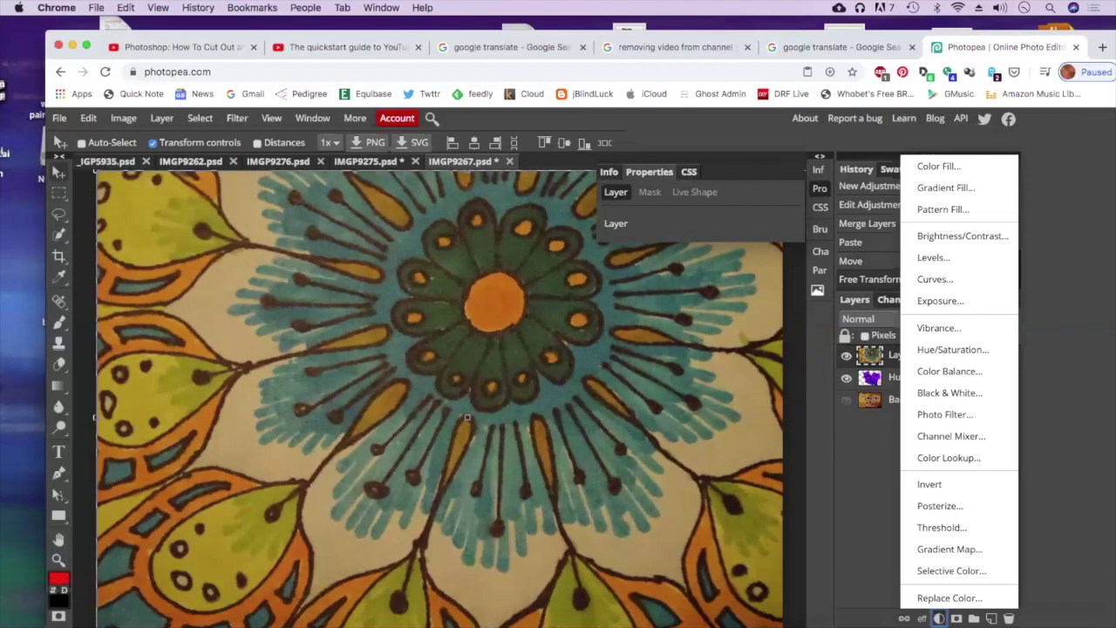
click(950, 348)
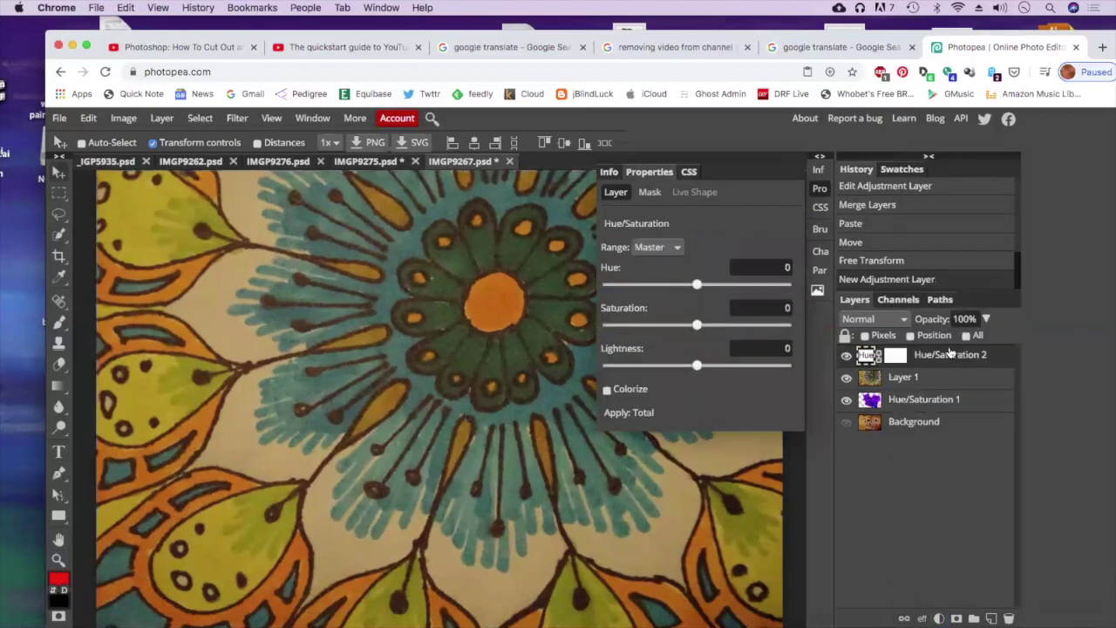
click(722, 325)
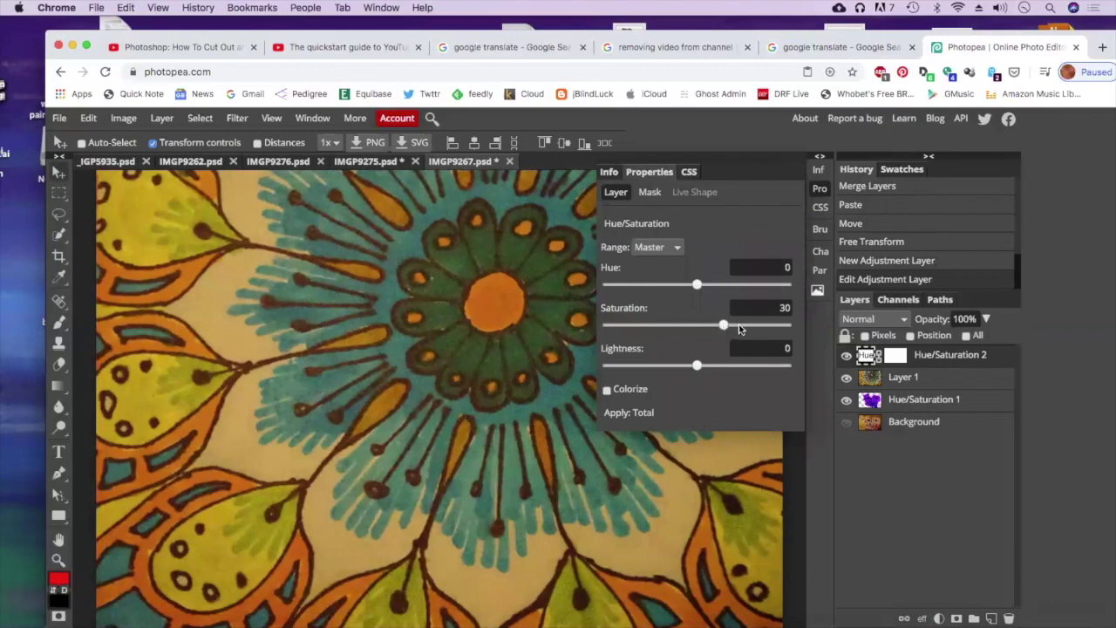
drag(731, 324, 740, 326)
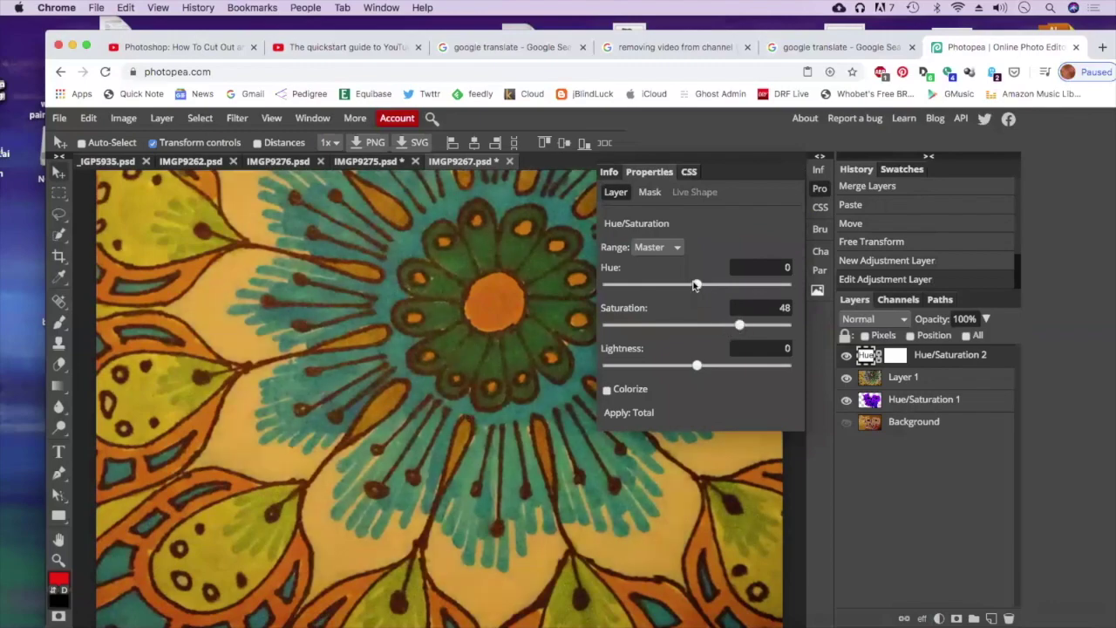
drag(696, 288, 663, 280)
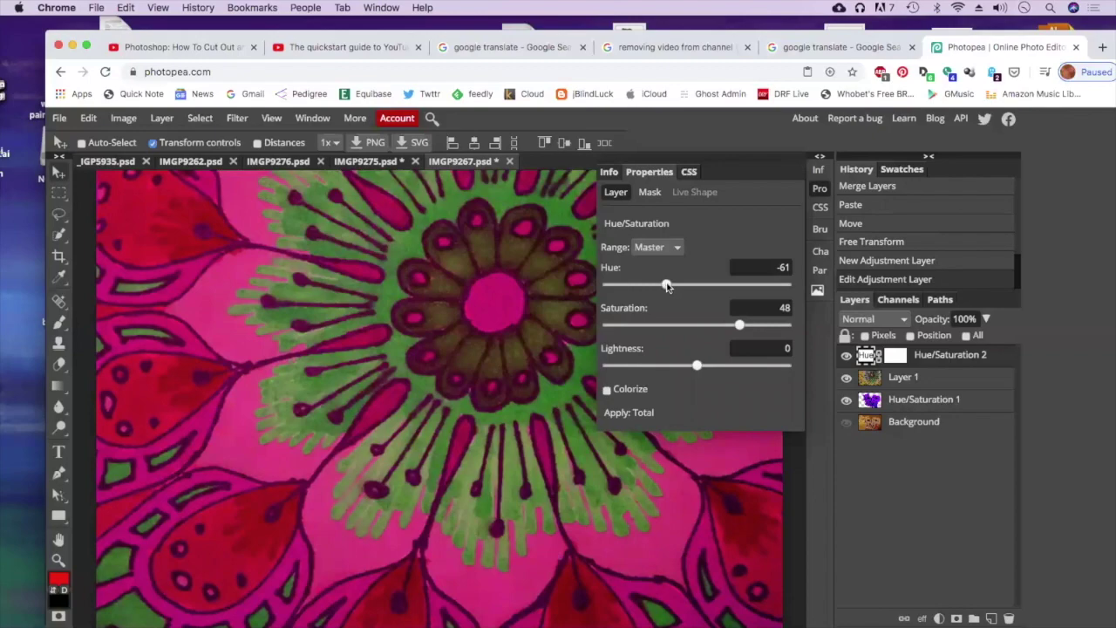
mouse_move(666, 286)
mouse_down()
mouse_move(597, 284)
mouse_move(785, 297)
mouse_move(640, 293)
mouse_move(675, 293)
mouse_up()
drag(732, 369, 693, 372)
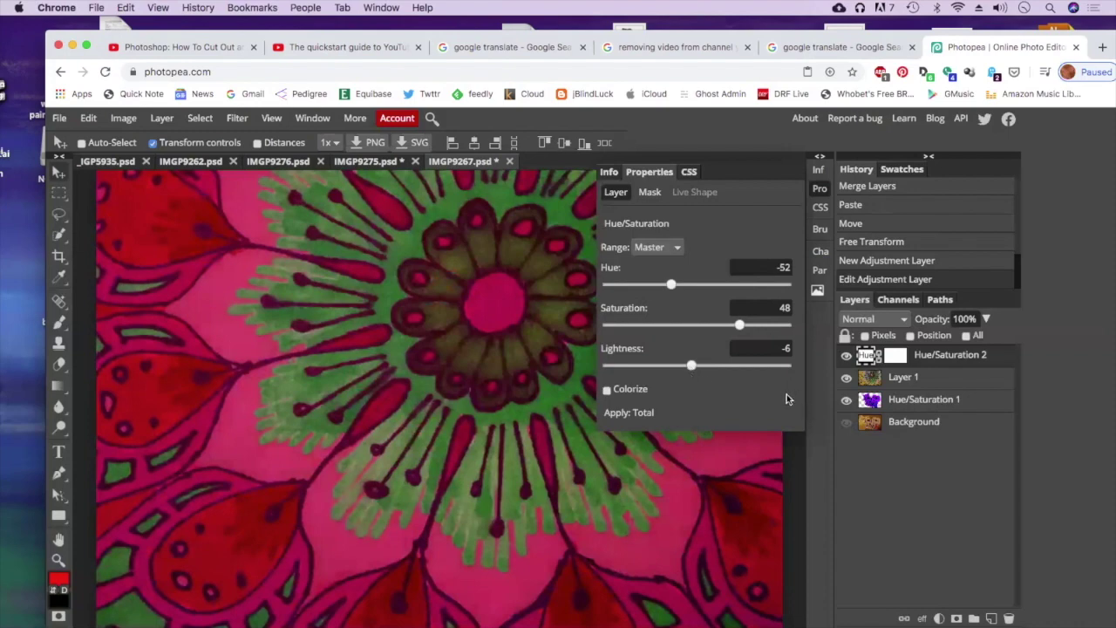
drag(738, 326, 781, 328)
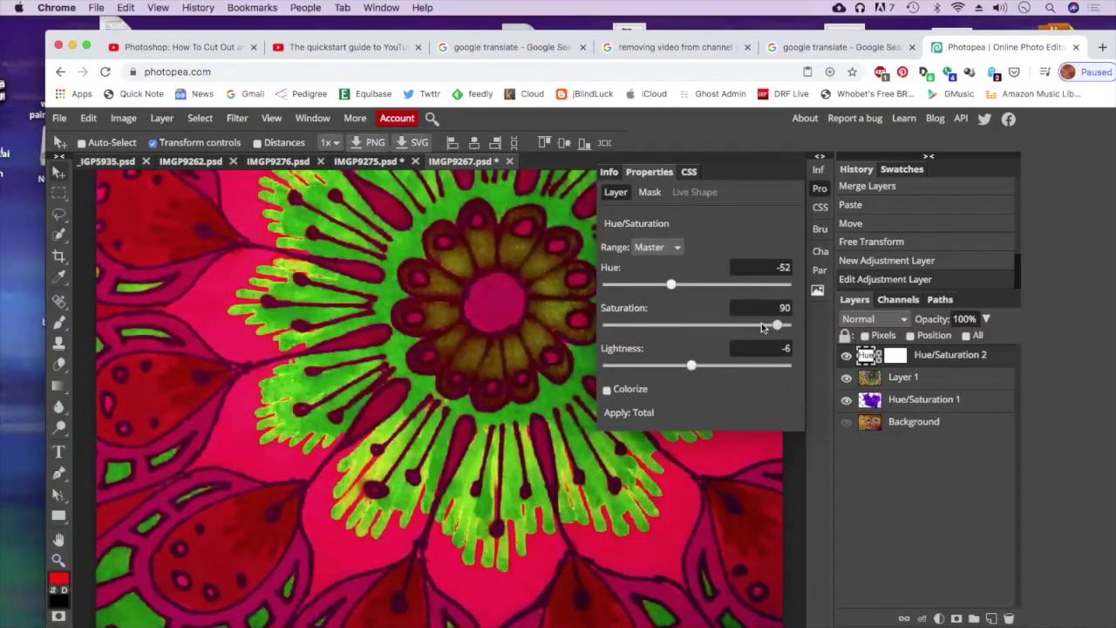
mouse_move(762, 324)
mouse_down()
mouse_move(743, 325)
mouse_move(772, 326)
mouse_up()
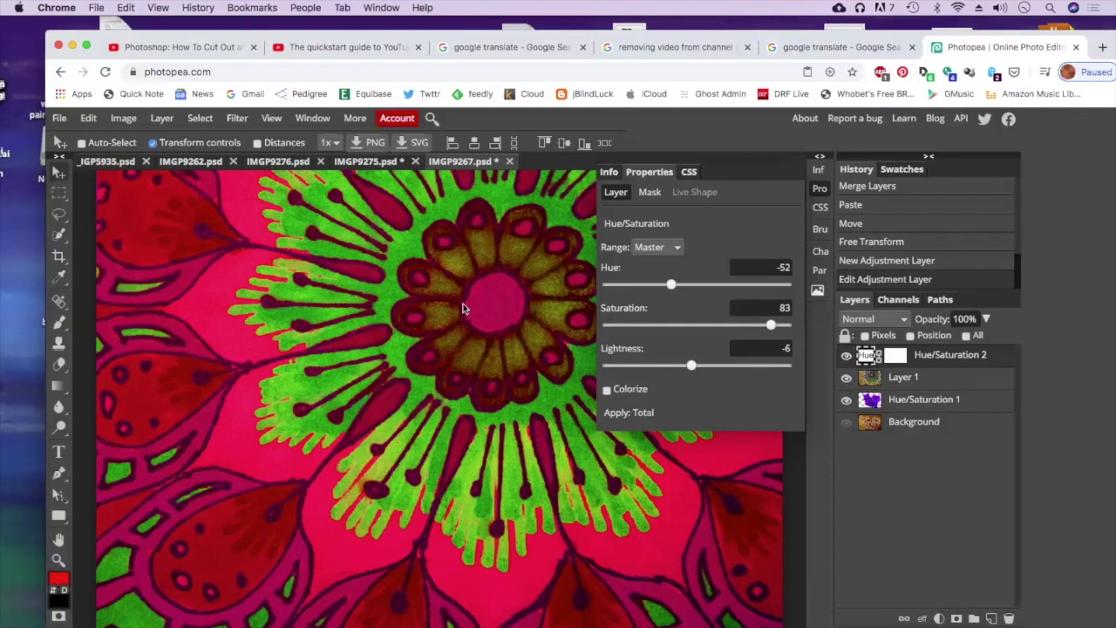
Merge the mandala layer with its Hue/Saturation adjustment, then briefly hide the result to check the cards
click(846, 378)
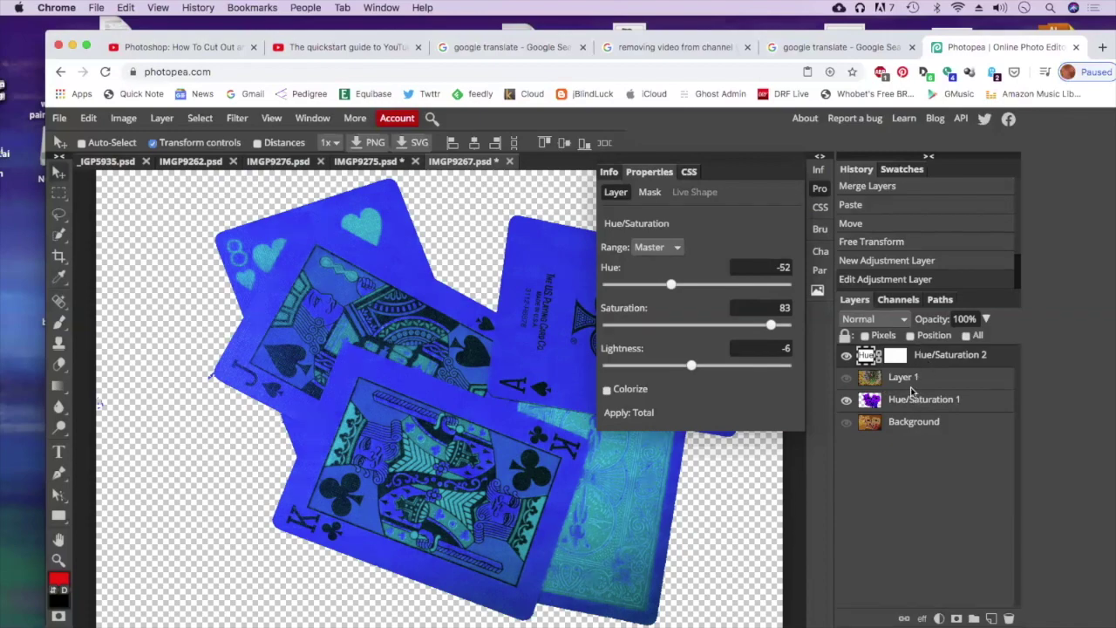
click(946, 378)
right_click(946, 378)
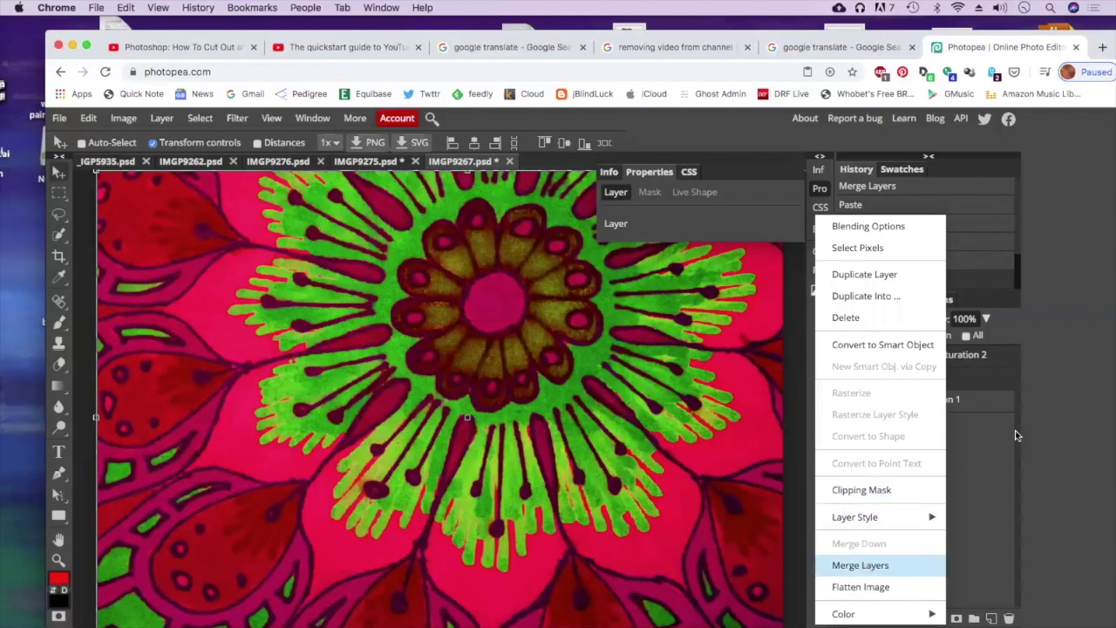
click(890, 566)
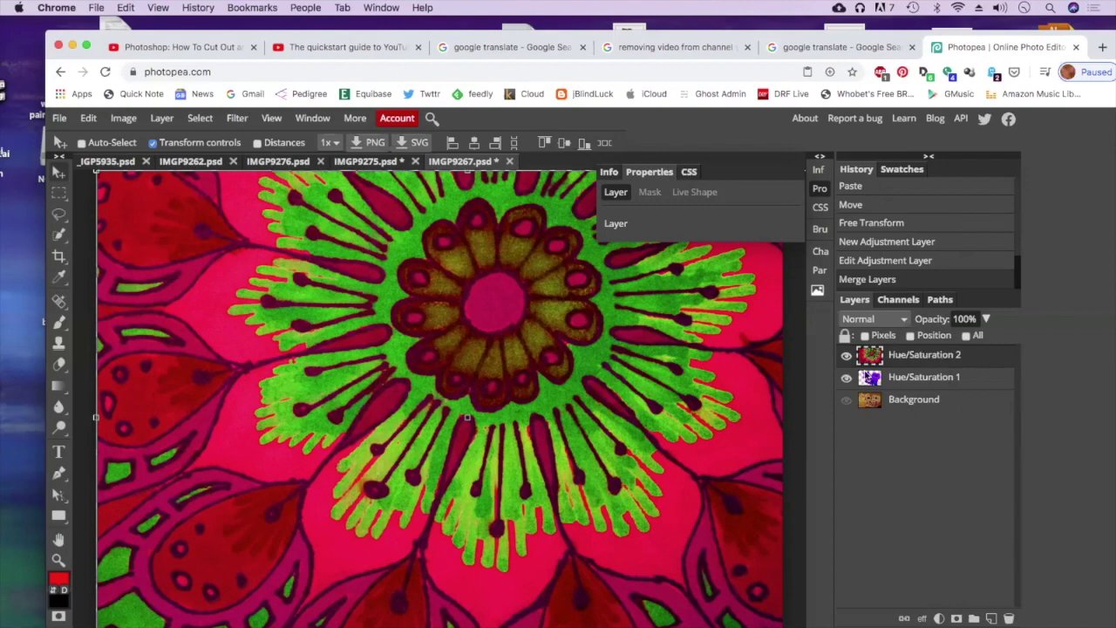
click(846, 358)
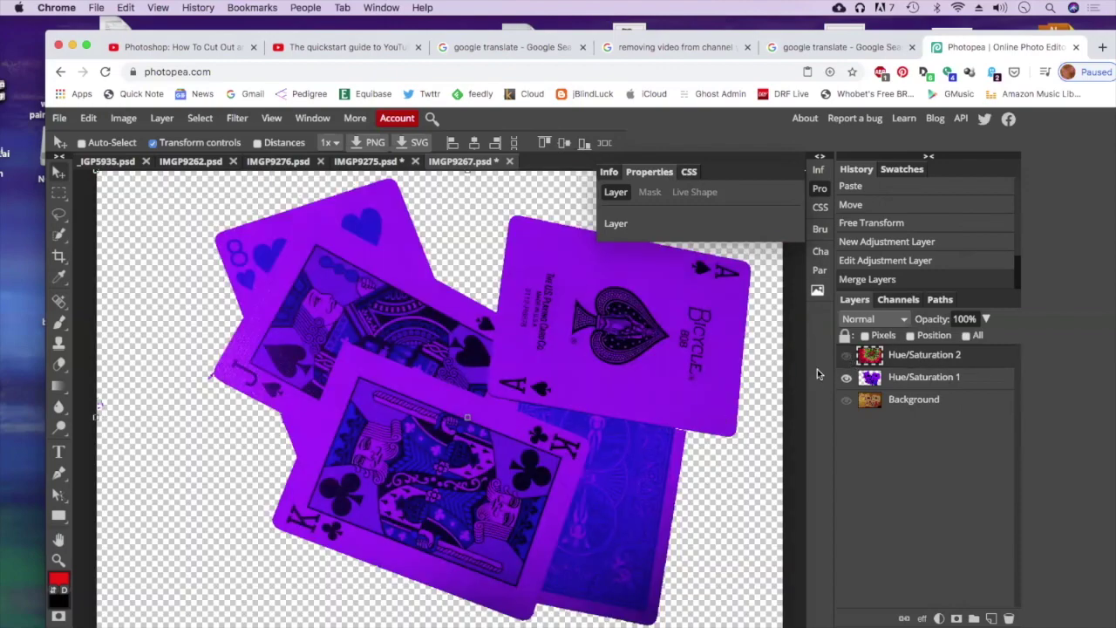
click(845, 356)
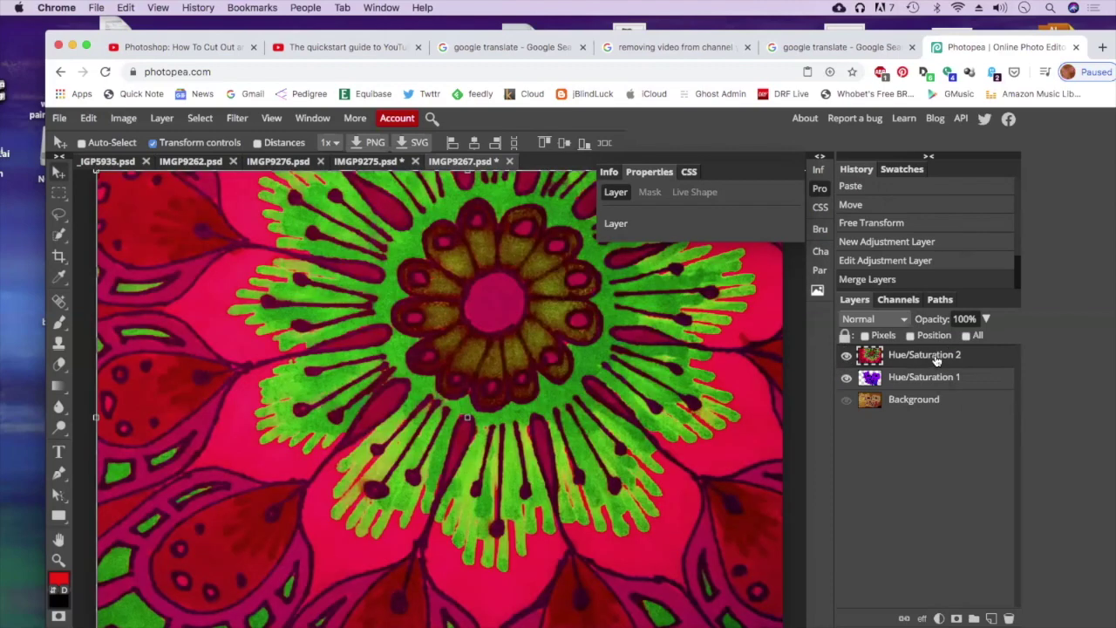
Move the recoloured mandala layer below Hue/Saturation 1 and select the purple cards layer
drag(936, 360, 932, 395)
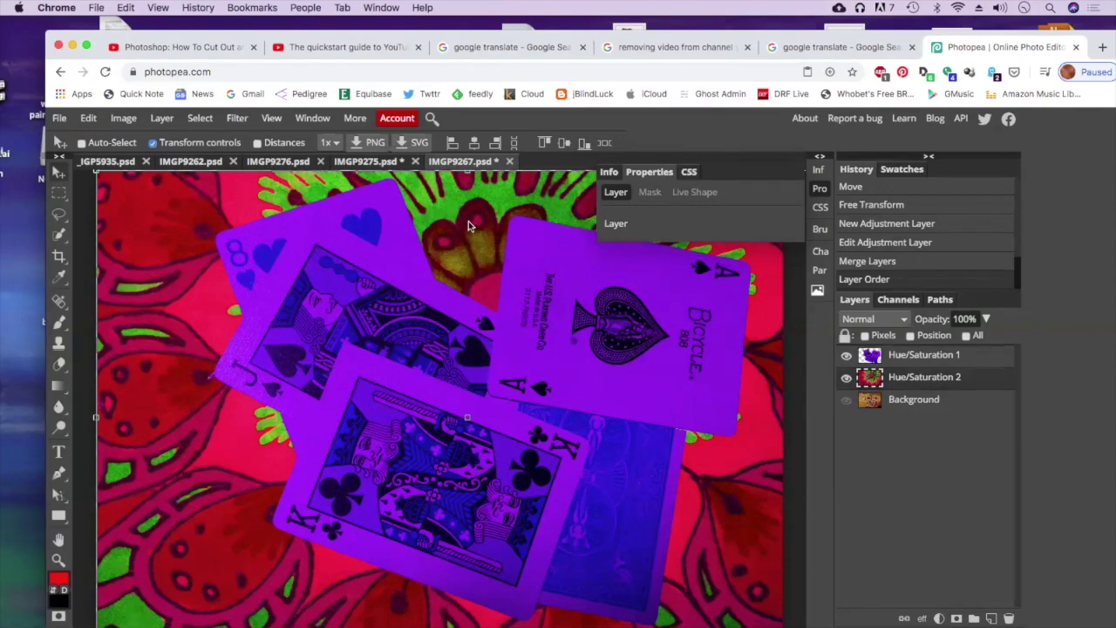
click(930, 356)
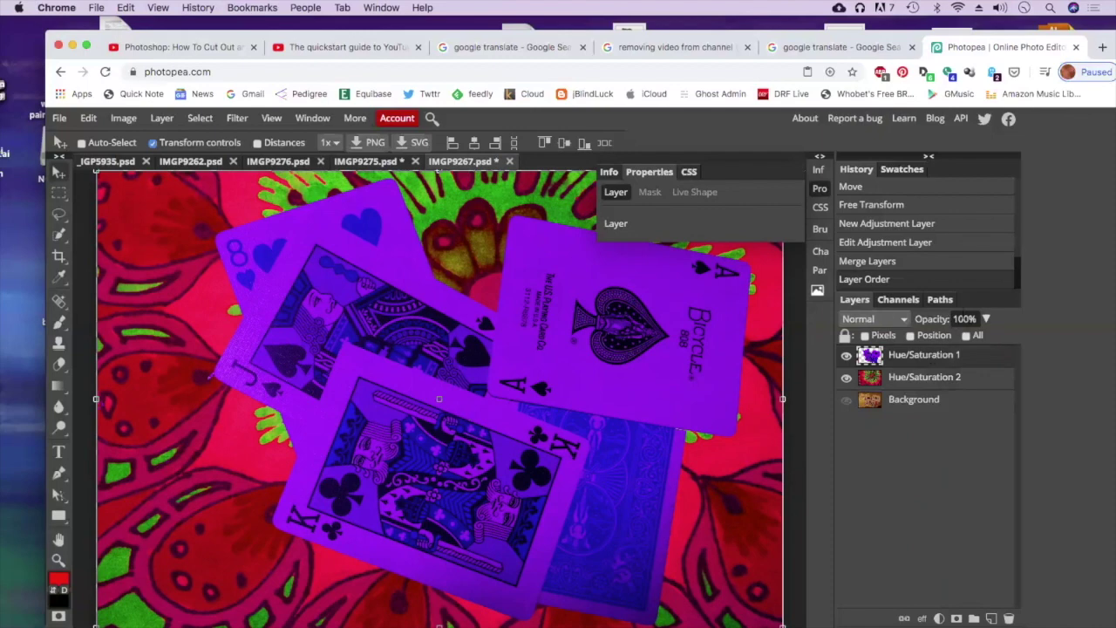
click(988, 320)
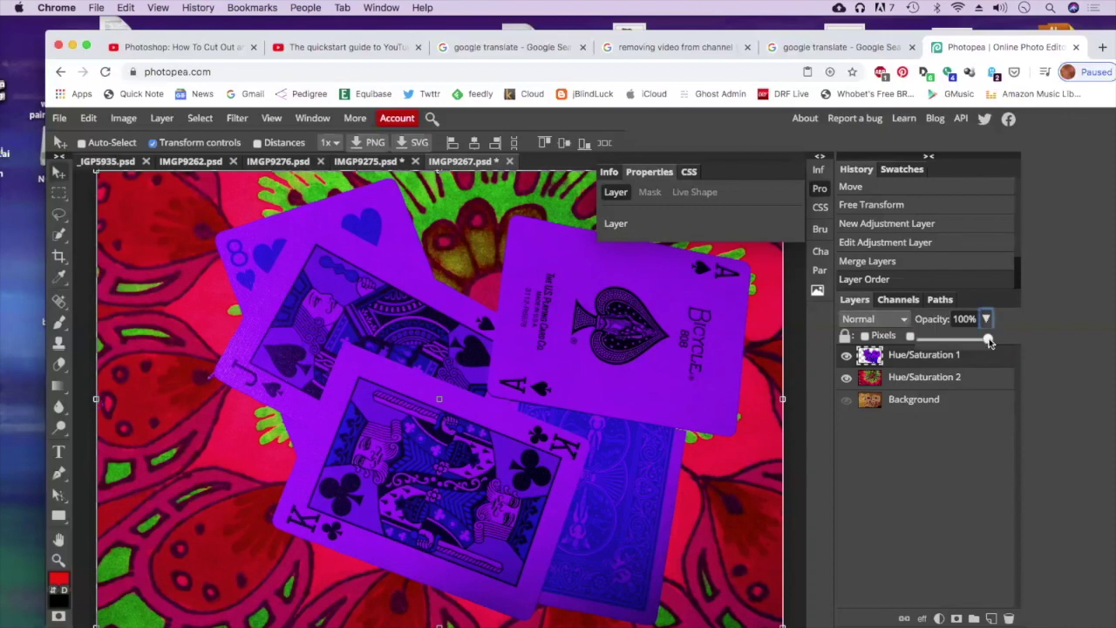
Set the purple cards layer to 64% opacity, leaving the mandala layer at 100%
drag(991, 339, 963, 340)
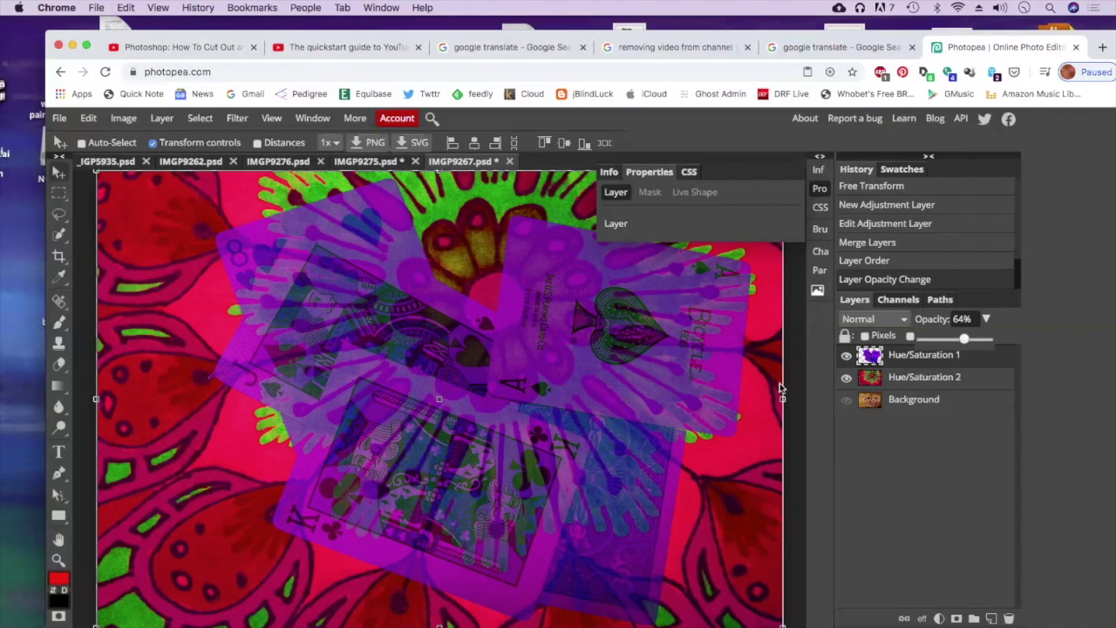
click(917, 380)
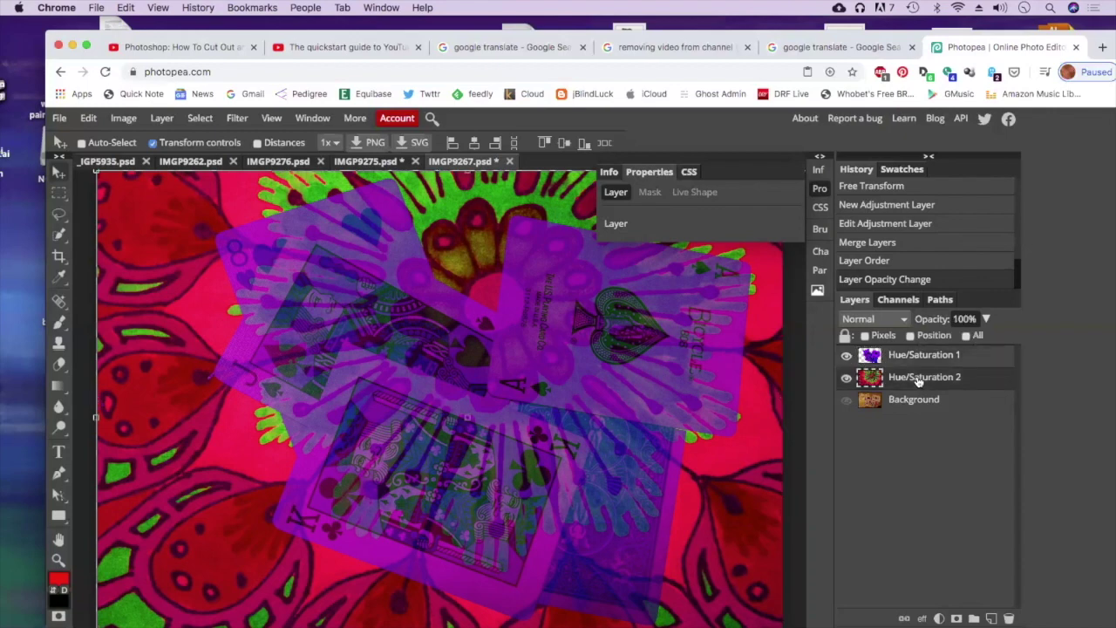
click(986, 319)
drag(988, 338, 974, 339)
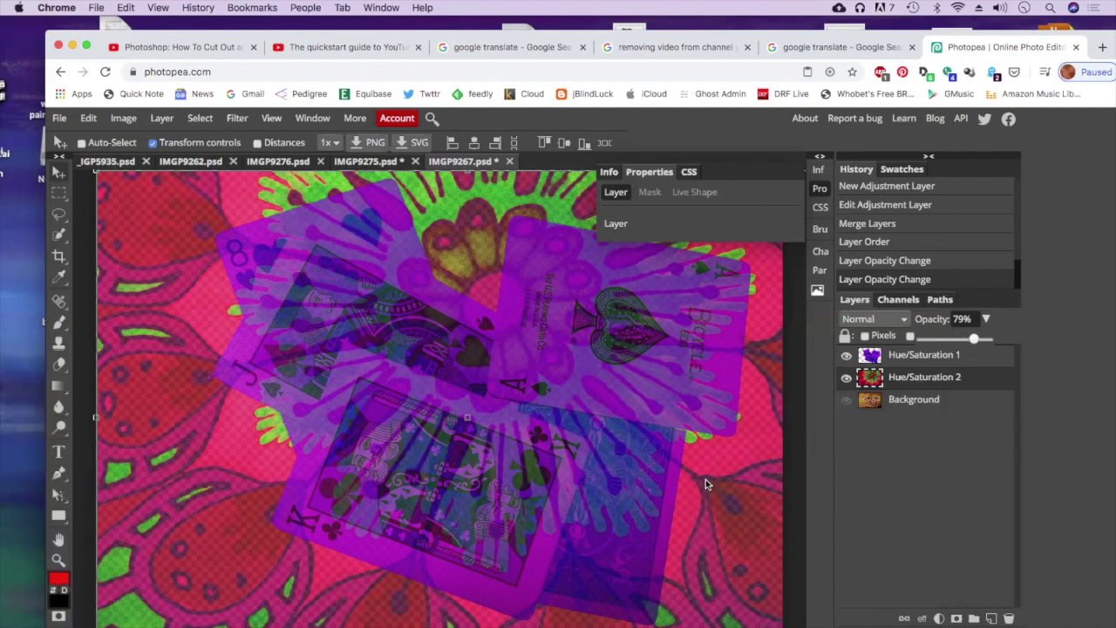
drag(976, 341, 999, 339)
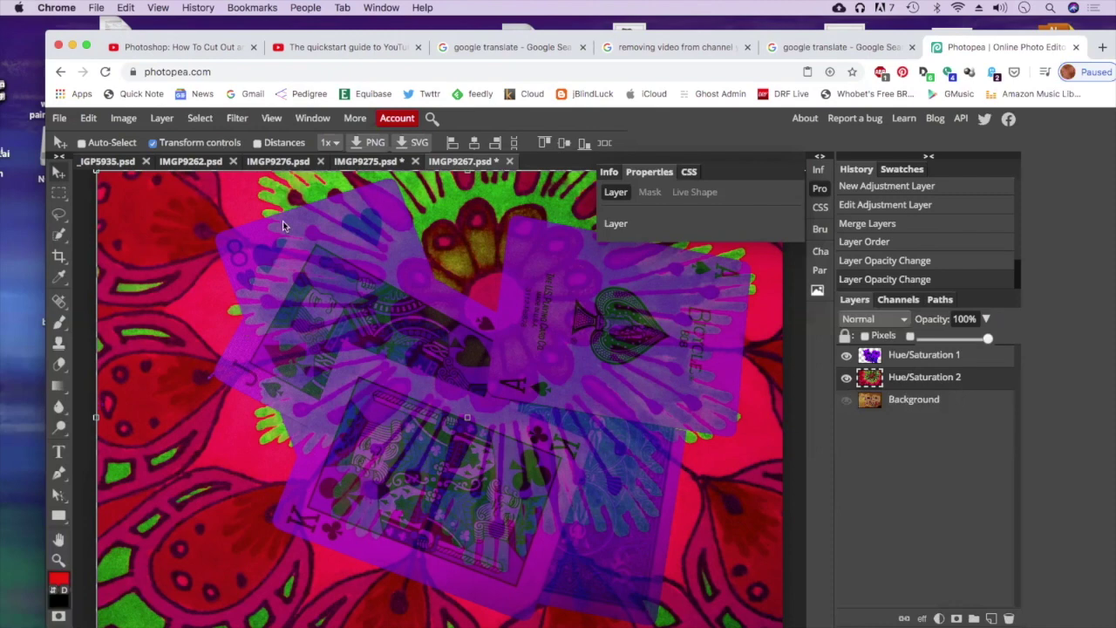
Apply Image > Transform > Rotate 90° Clockwise, turning the collage to portrait orientation
click(124, 119)
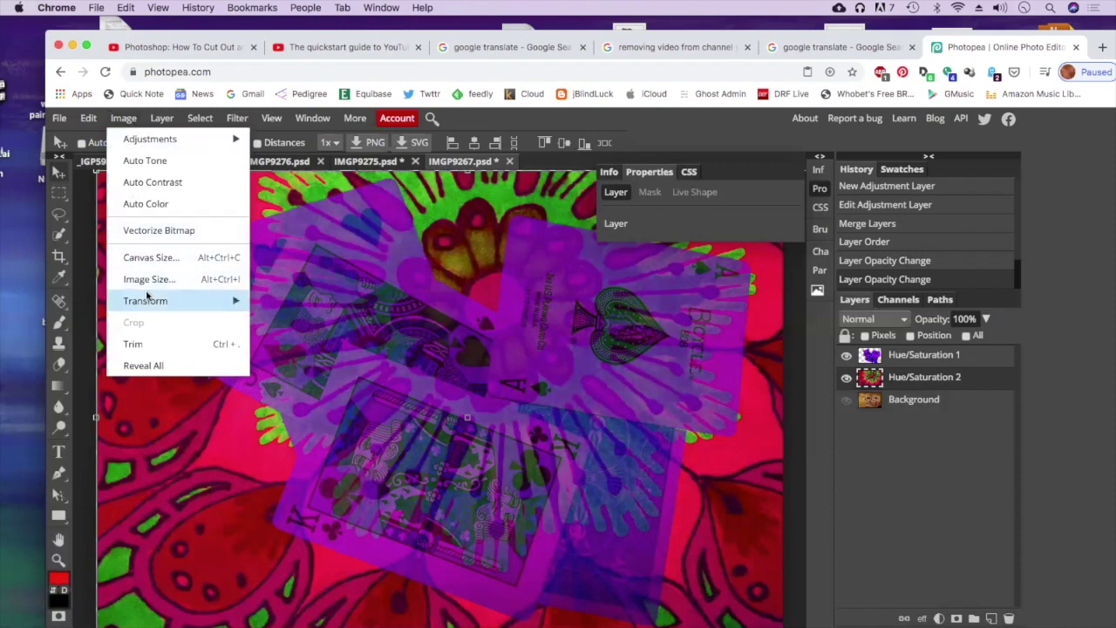
mouse_move(149, 299)
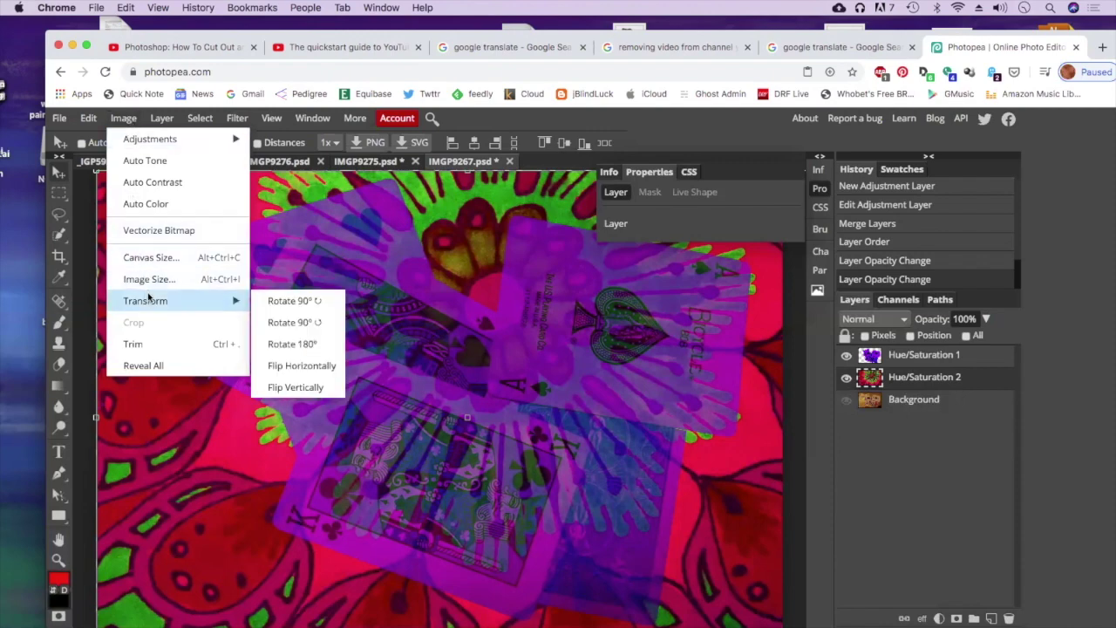
click(303, 301)
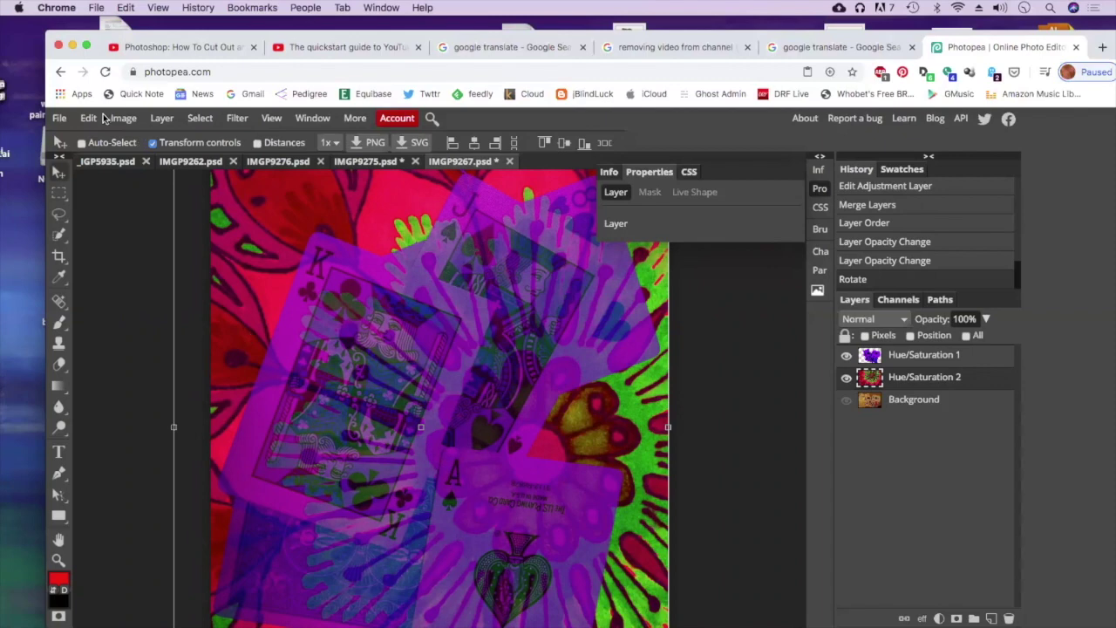
In the dark hallway photo, draw a rectangular selection around the arched window and doorway
click(170, 165)
click(117, 166)
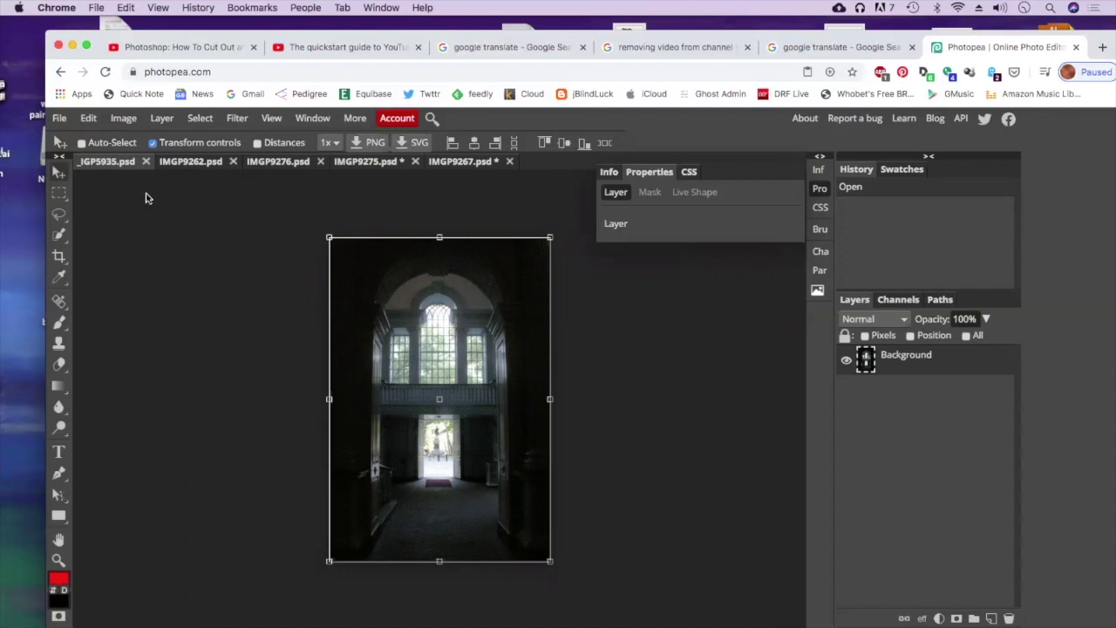
click(60, 196)
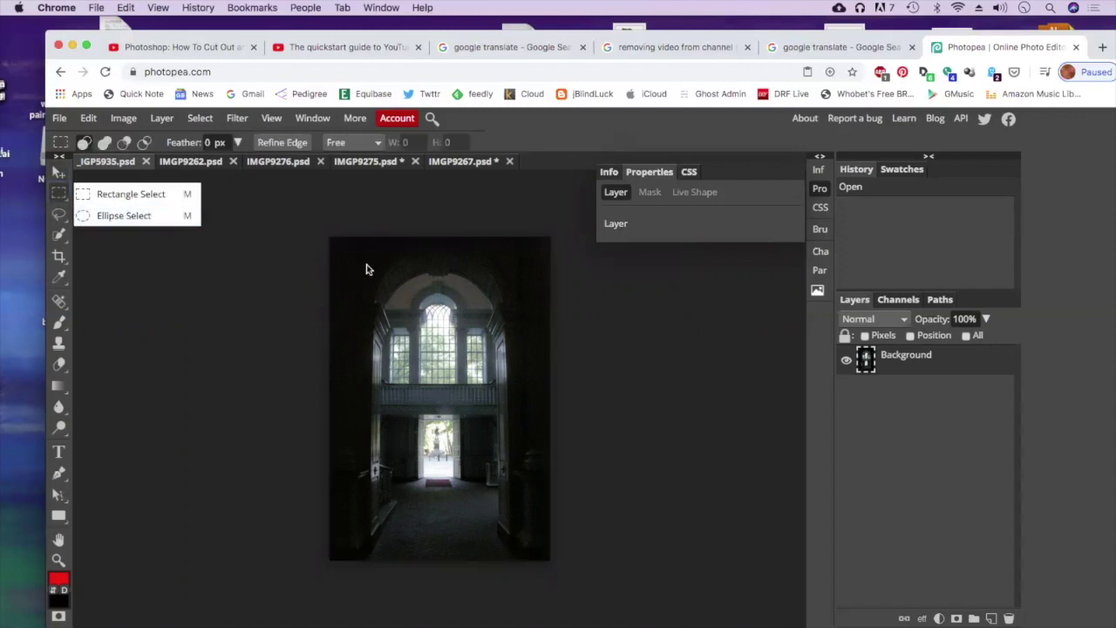
click(156, 196)
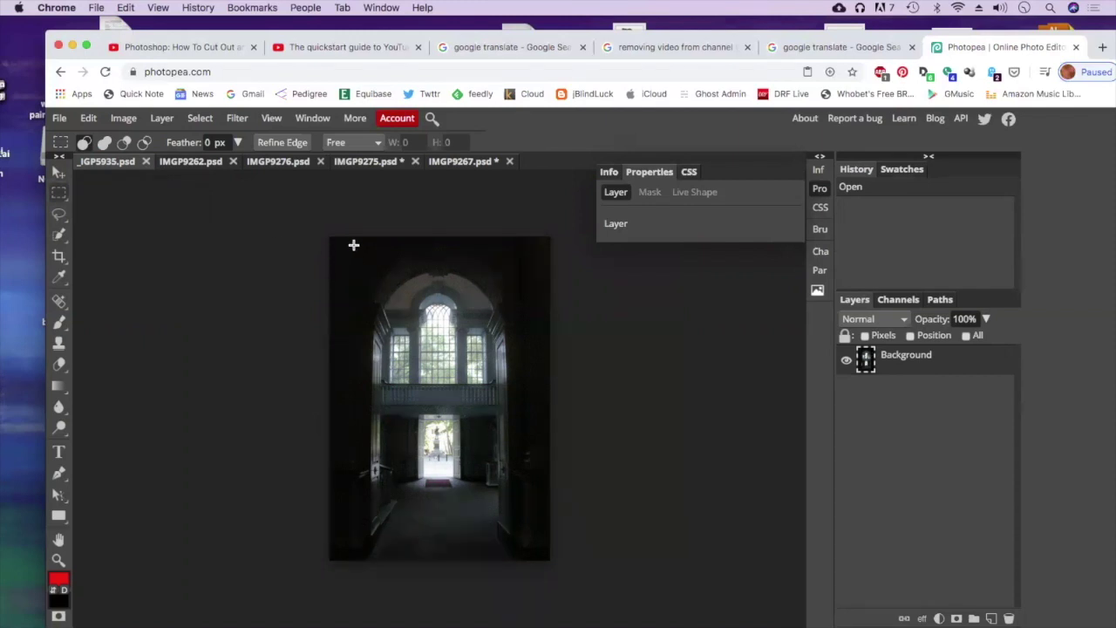
drag(353, 246, 517, 495)
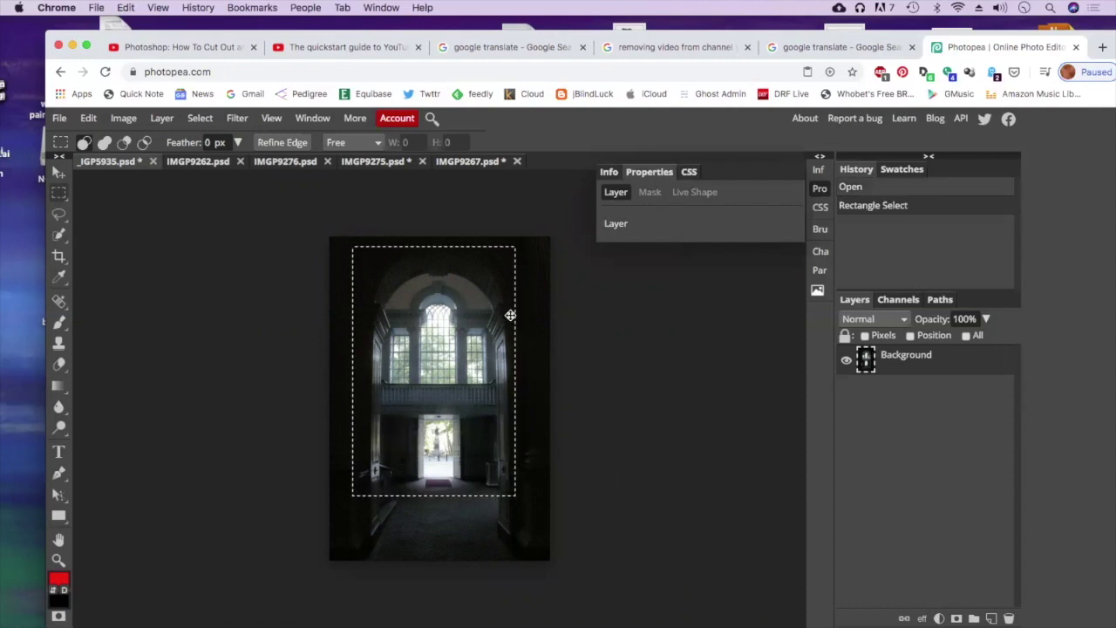
Copy the selection and return to the IMGP9267.psd collage document
click(91, 118)
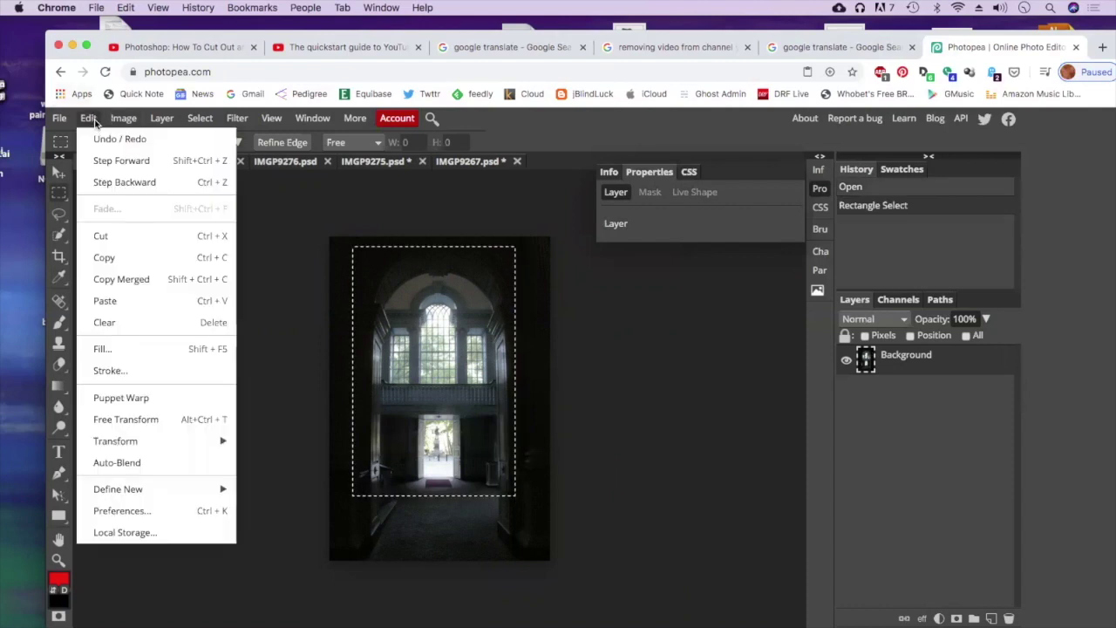
click(118, 258)
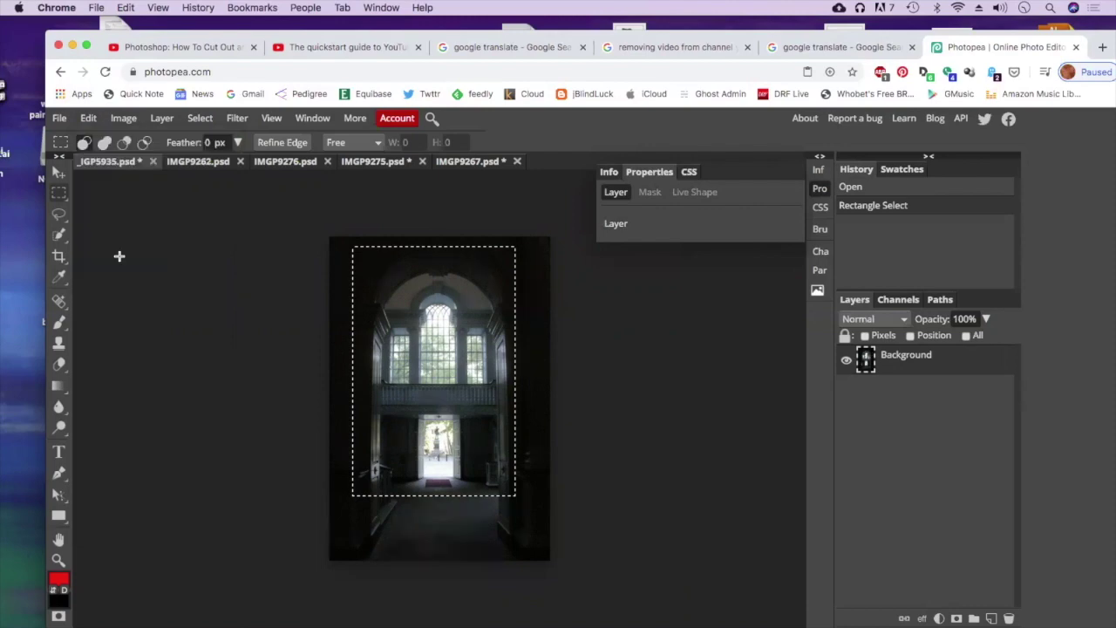
click(468, 164)
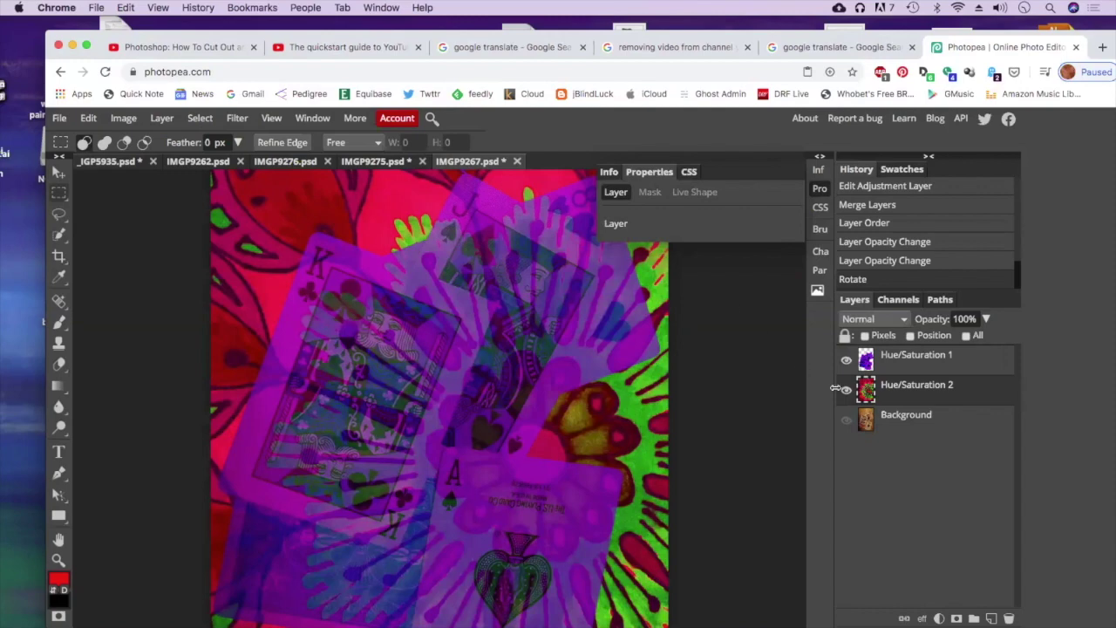
Paste the copied window photo as a new layer above Hue/Saturation 1
click(912, 363)
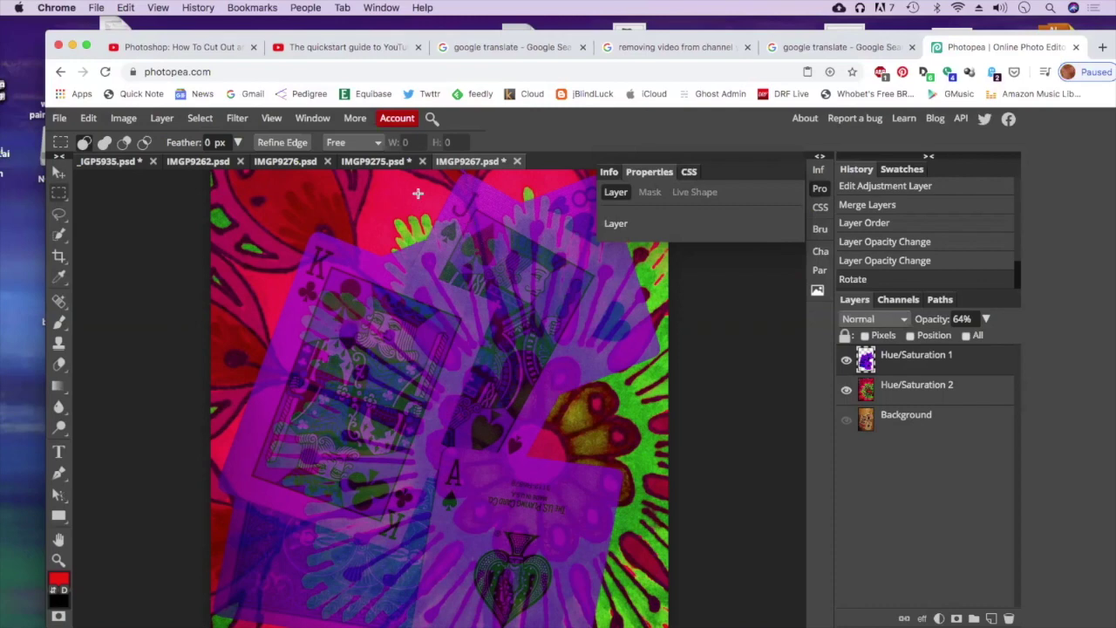
click(88, 120)
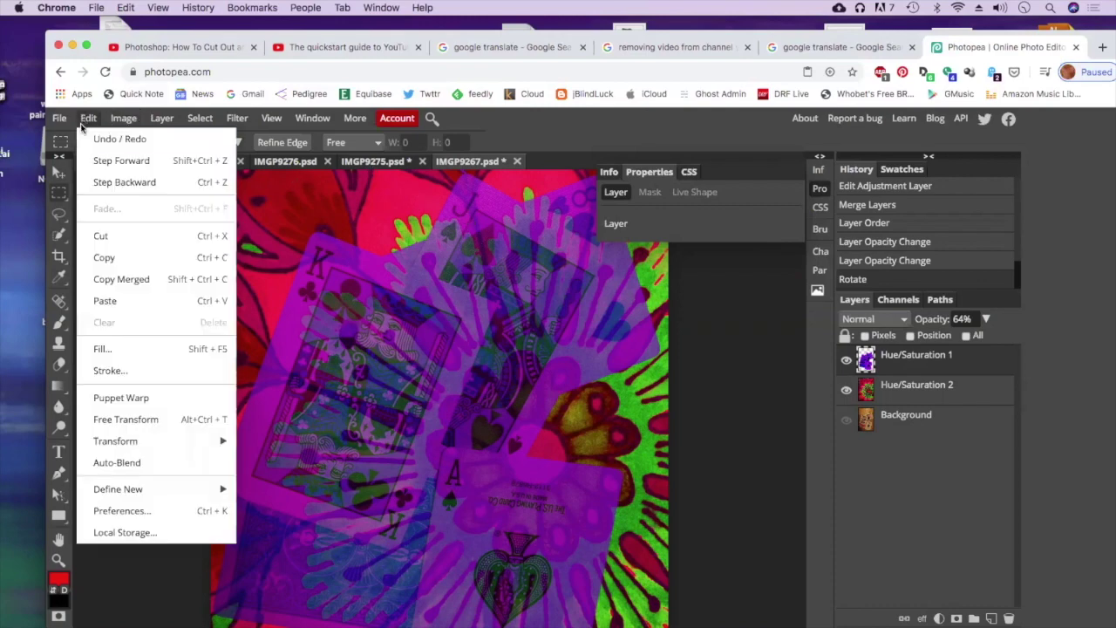
click(165, 302)
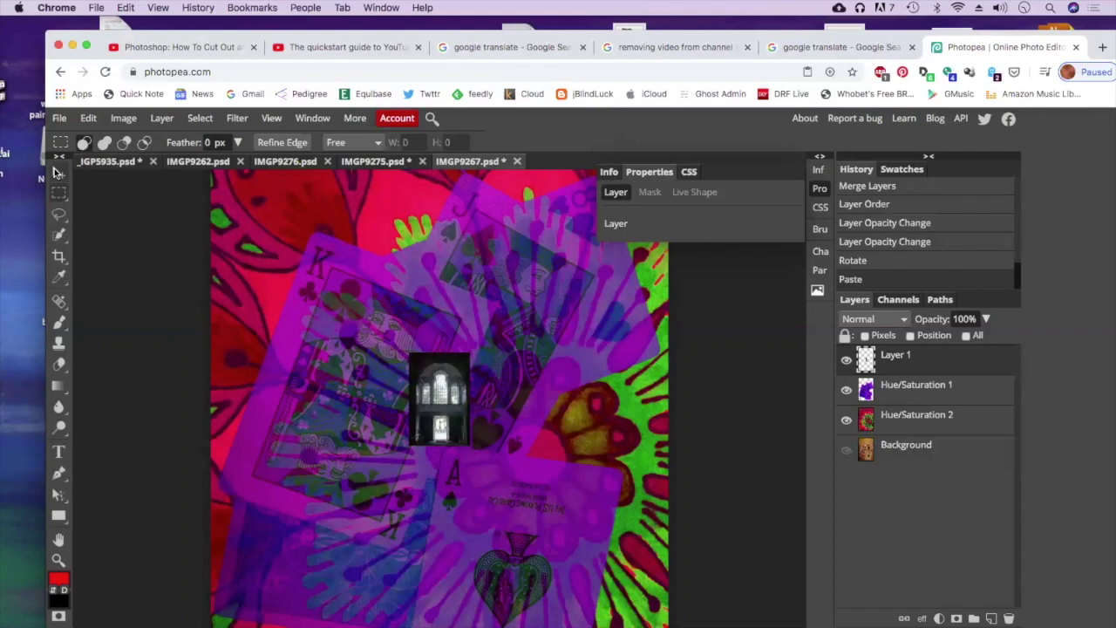
Enlarge the pasted window photo from its top-left and lower-right corners
click(55, 172)
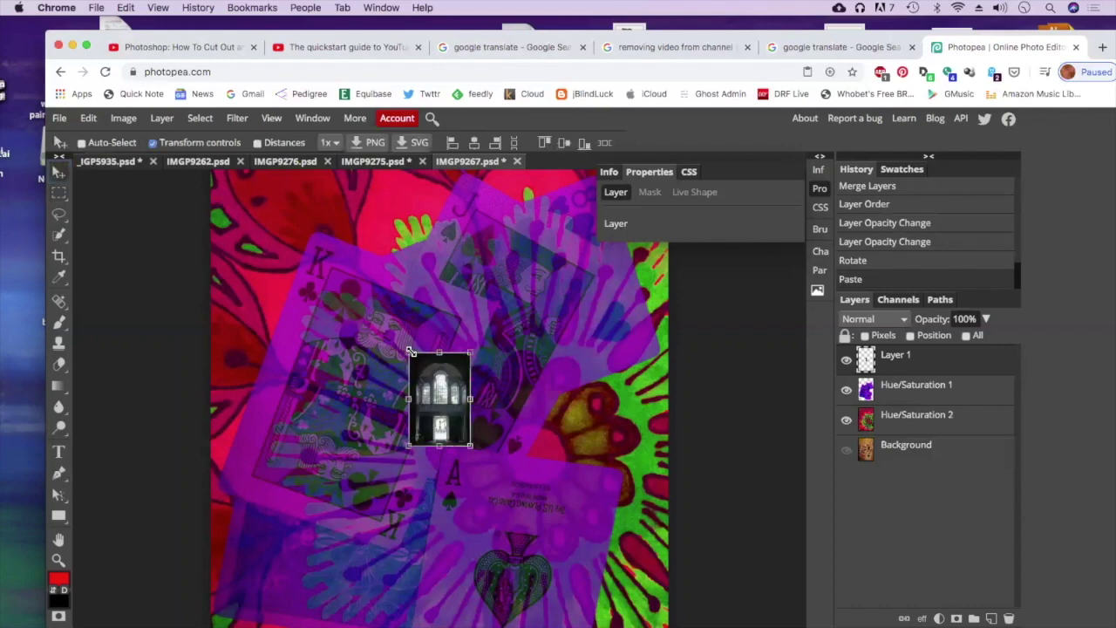
drag(410, 351, 231, 166)
scroll(505, 490, up, 1)
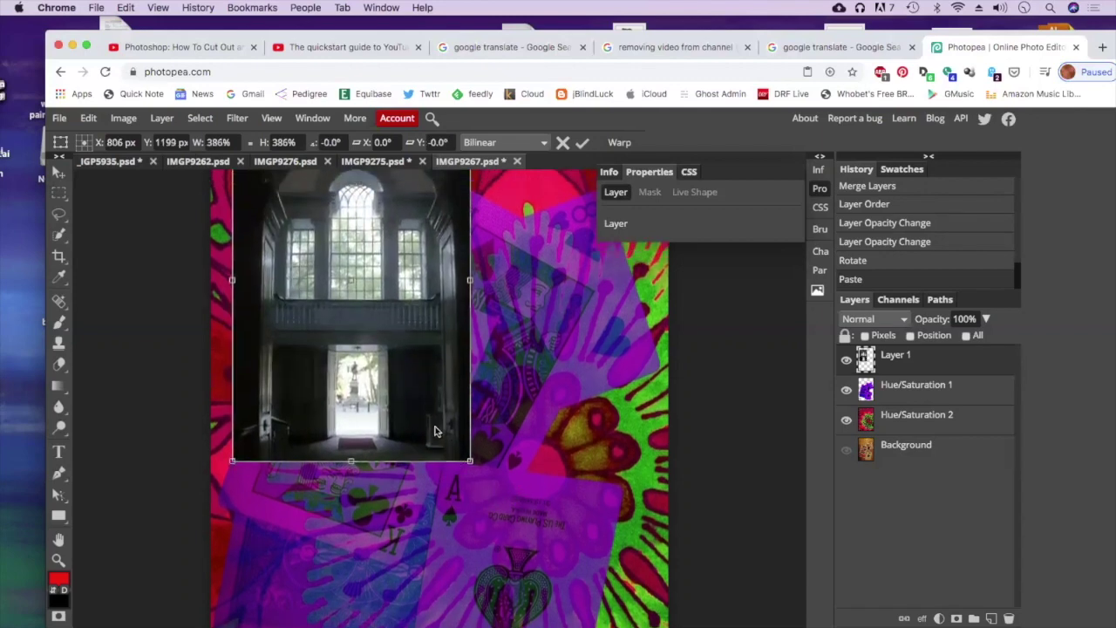
drag(471, 459, 615, 555)
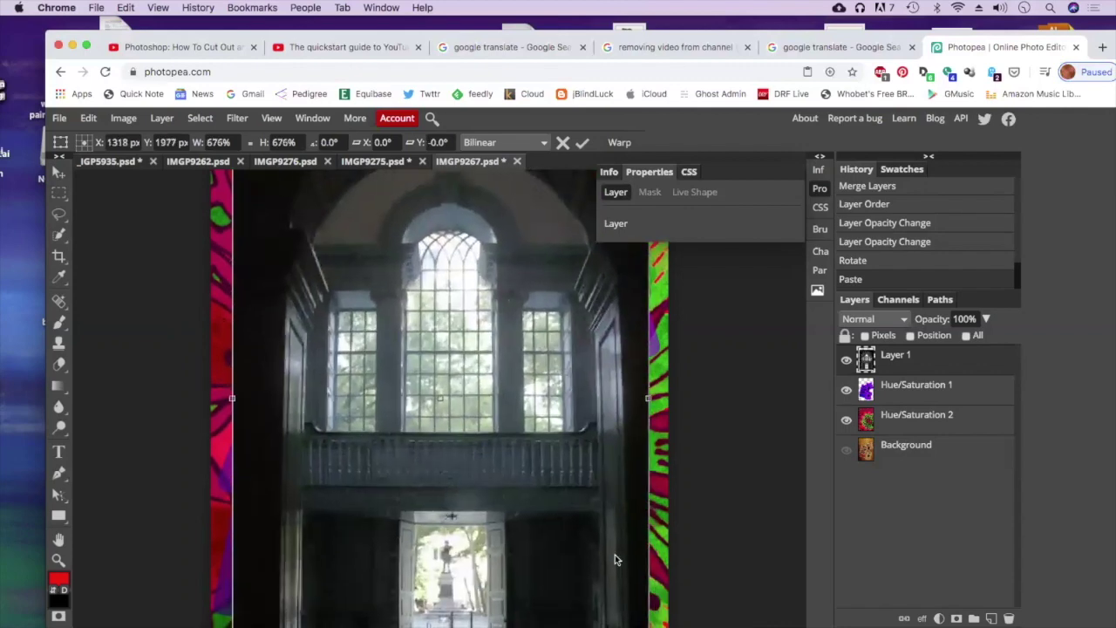
scroll(610, 550, down, 2)
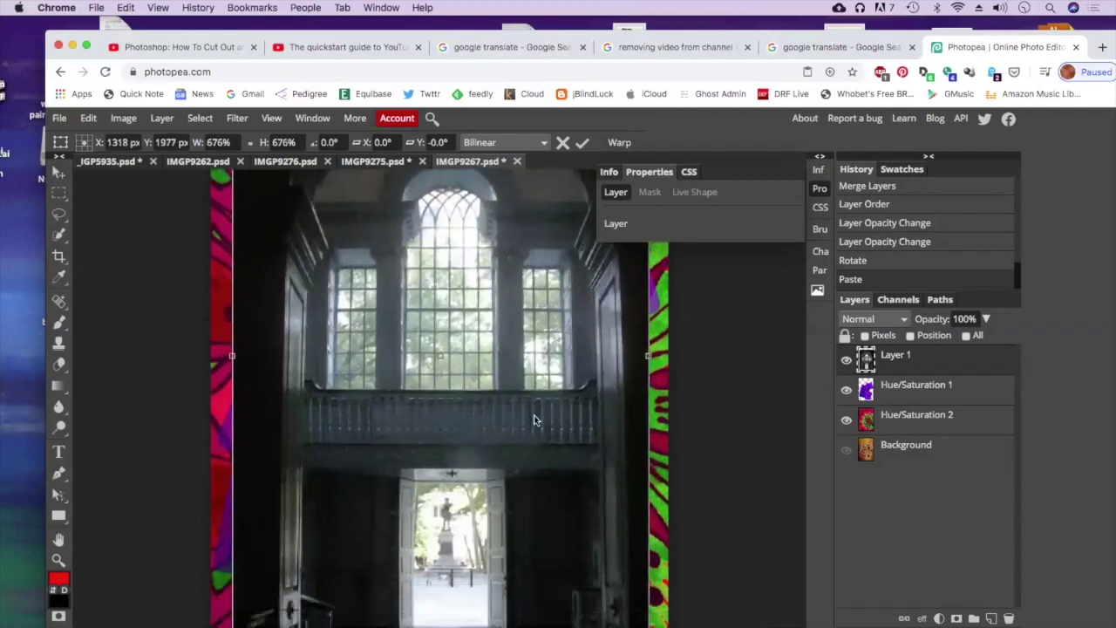
scroll(369, 357, up, 10)
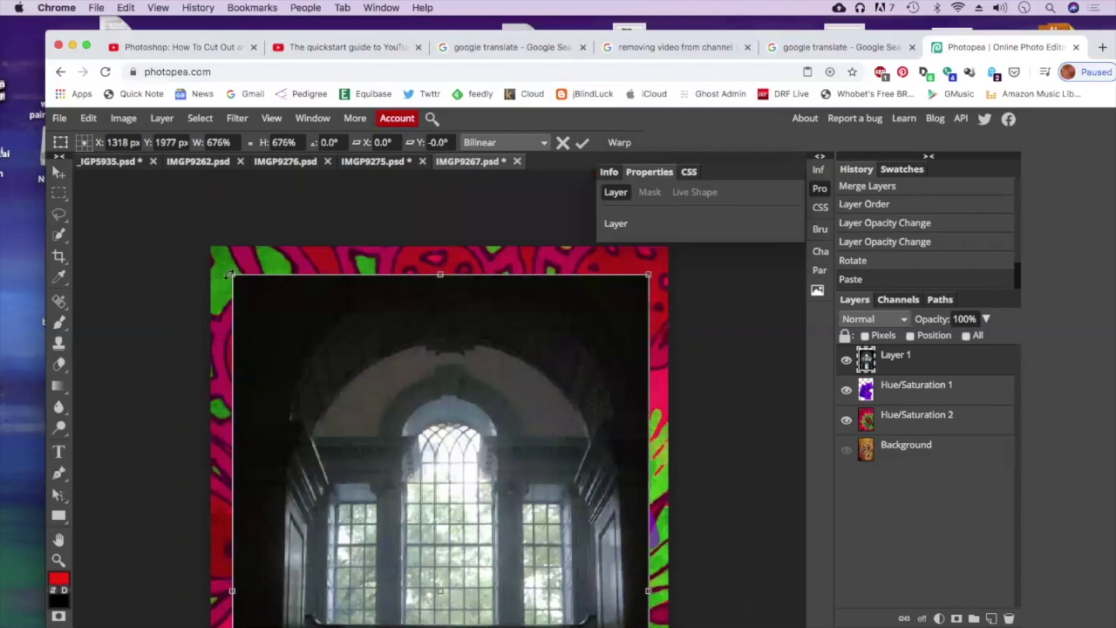
drag(232, 274, 171, 180)
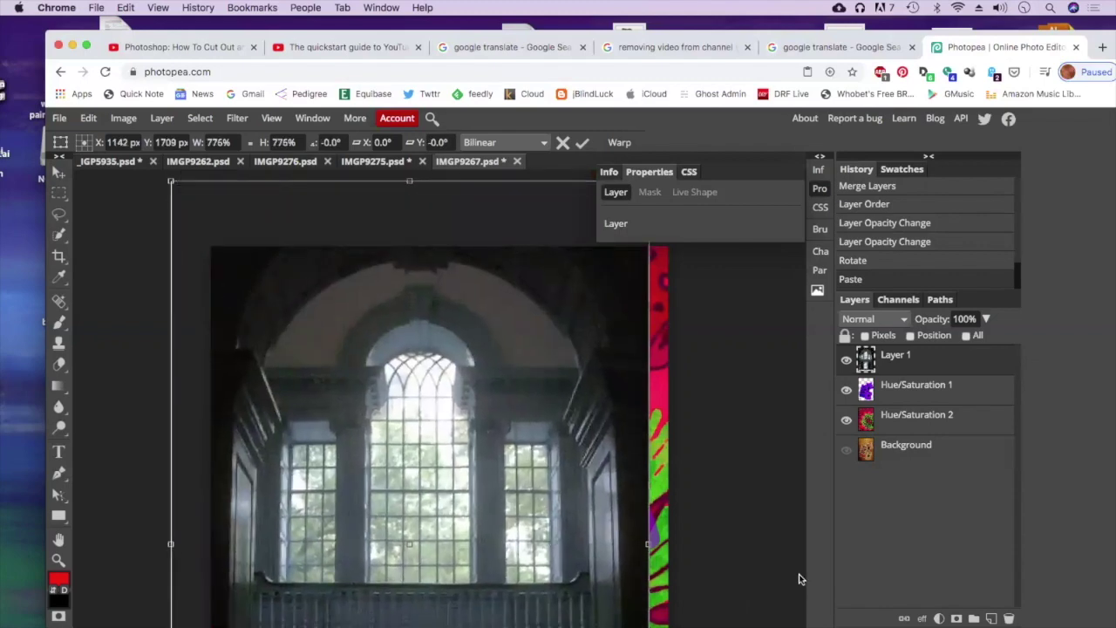
scroll(748, 578, down, 15)
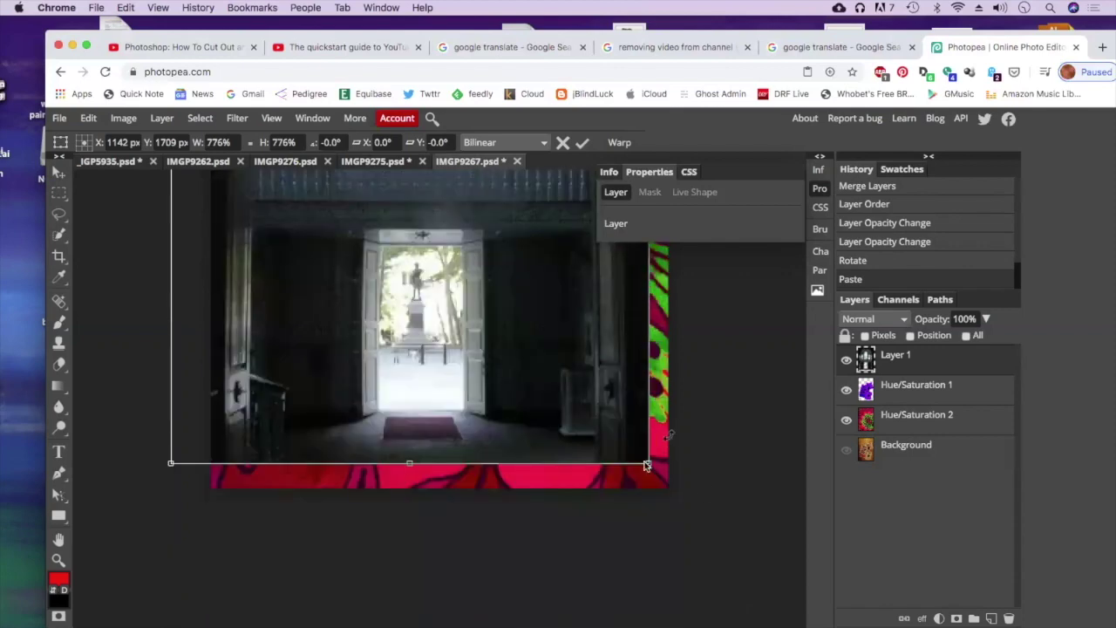
drag(648, 463, 793, 626)
scroll(582, 367, up, 1)
scroll(583, 369, up, 5)
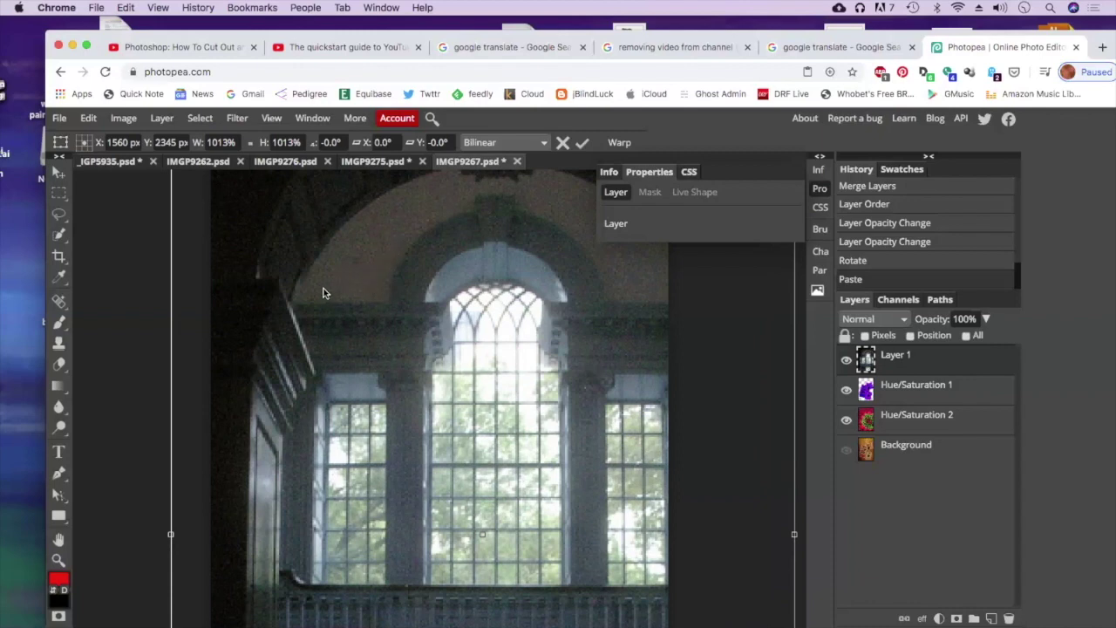
Nudge the photo upward, stretch its lower-left corner, and apply the transform at 1318%
drag(322, 293, 322, 289)
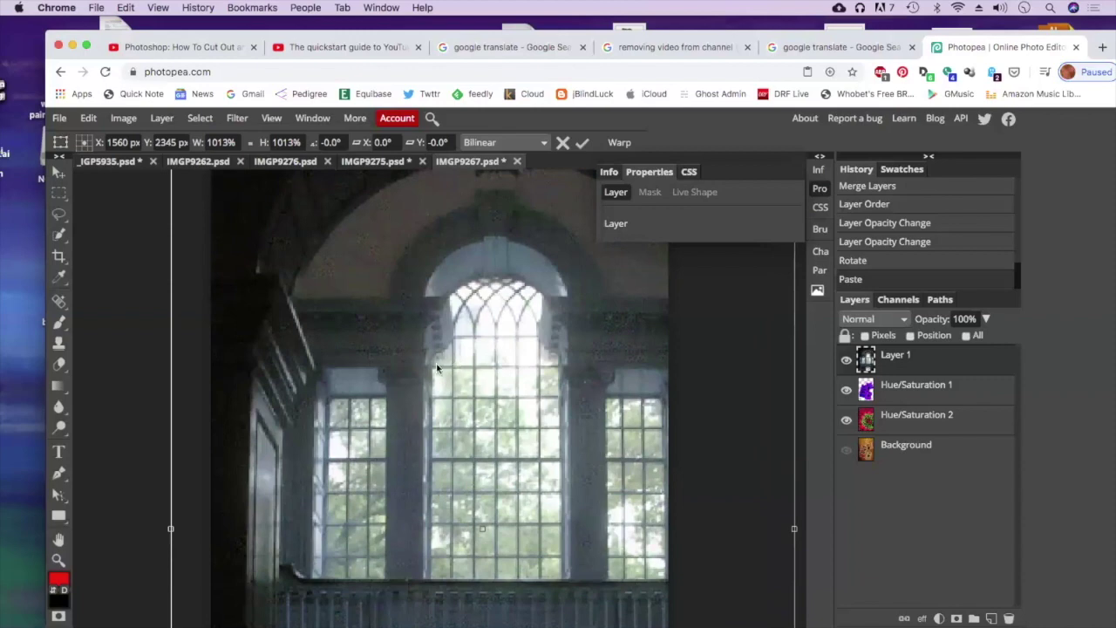
key(Up)
key(Up)
key(Up)
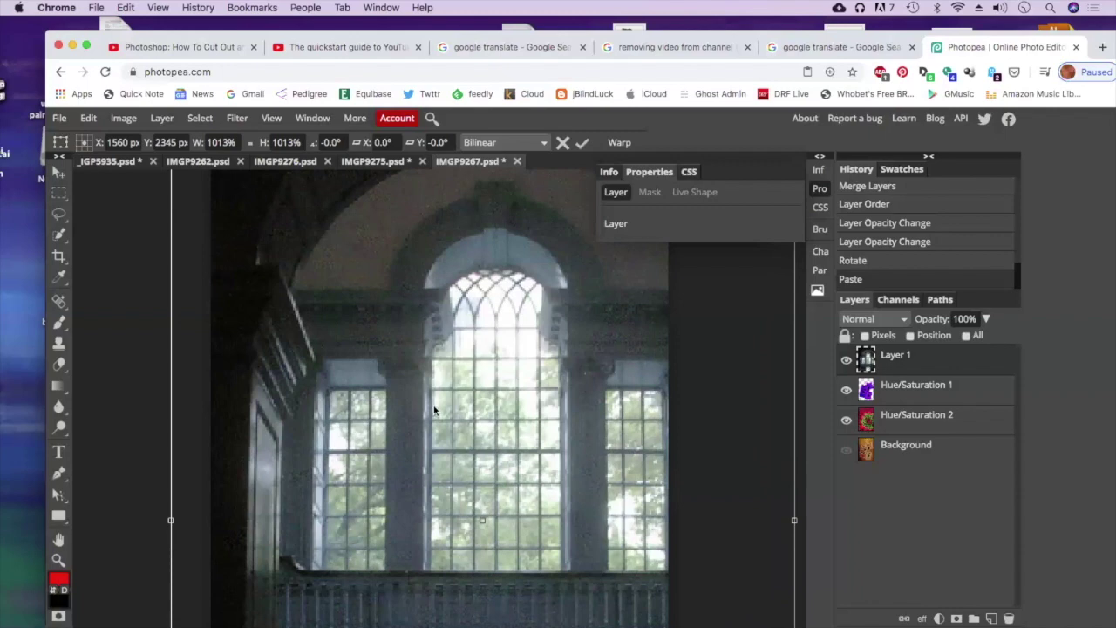
scroll(433, 402, down, 8)
scroll(432, 398, down, 8)
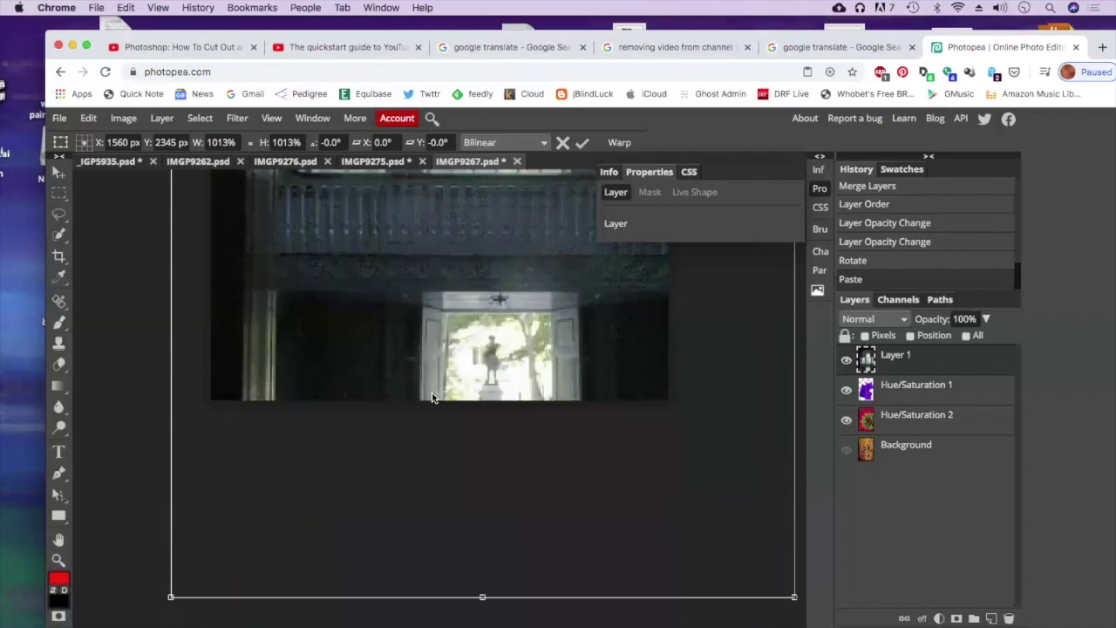
drag(171, 413, 90, 543)
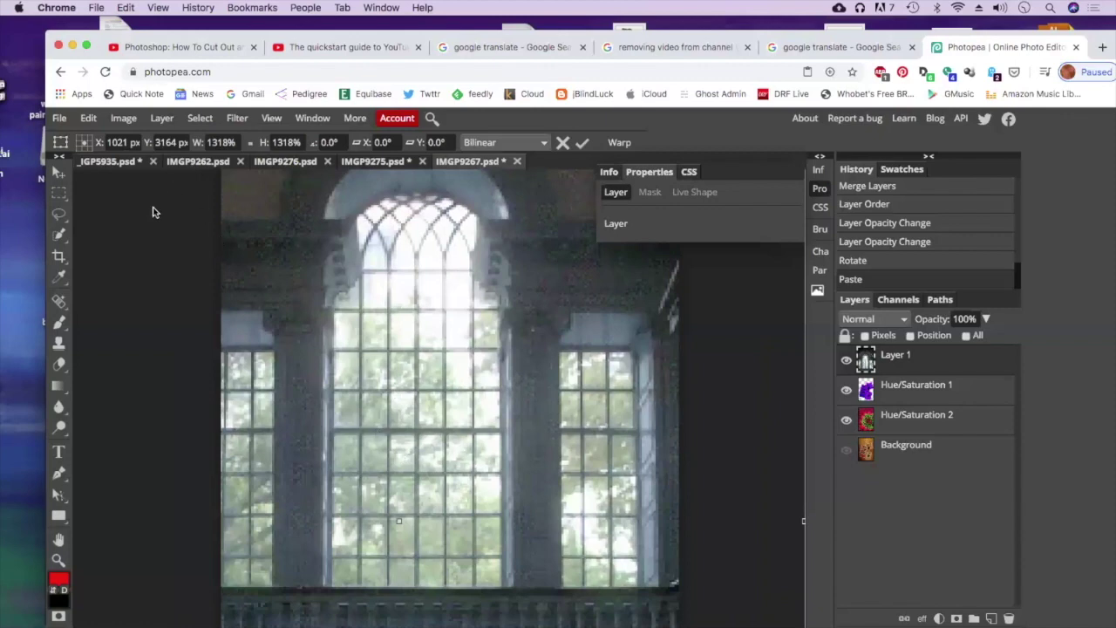
scroll(292, 365, up, 1)
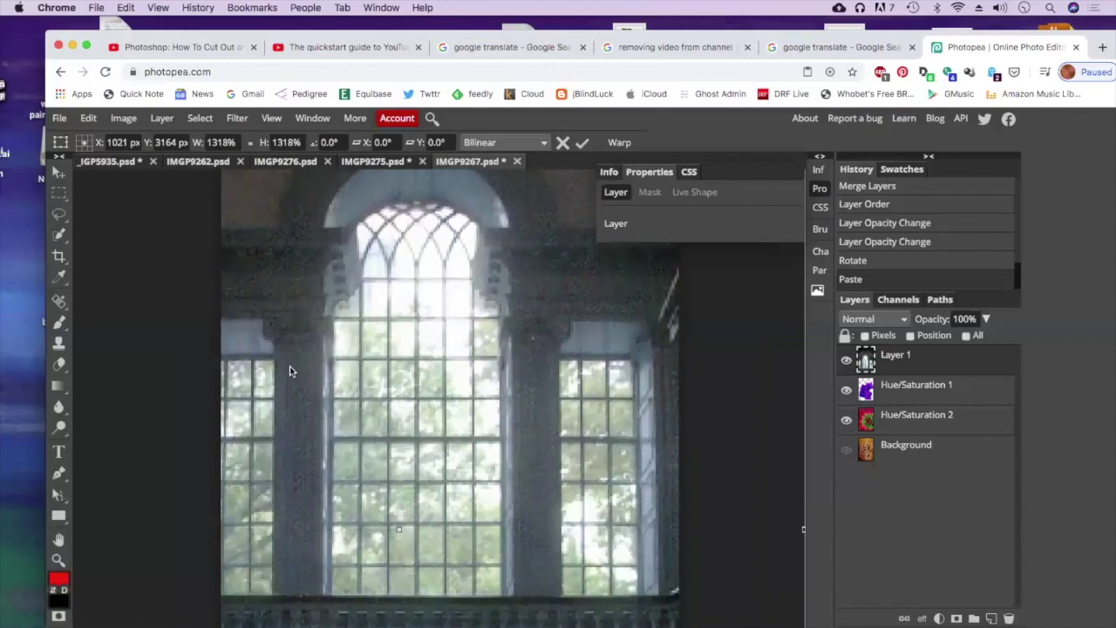
scroll(289, 364, up, 3)
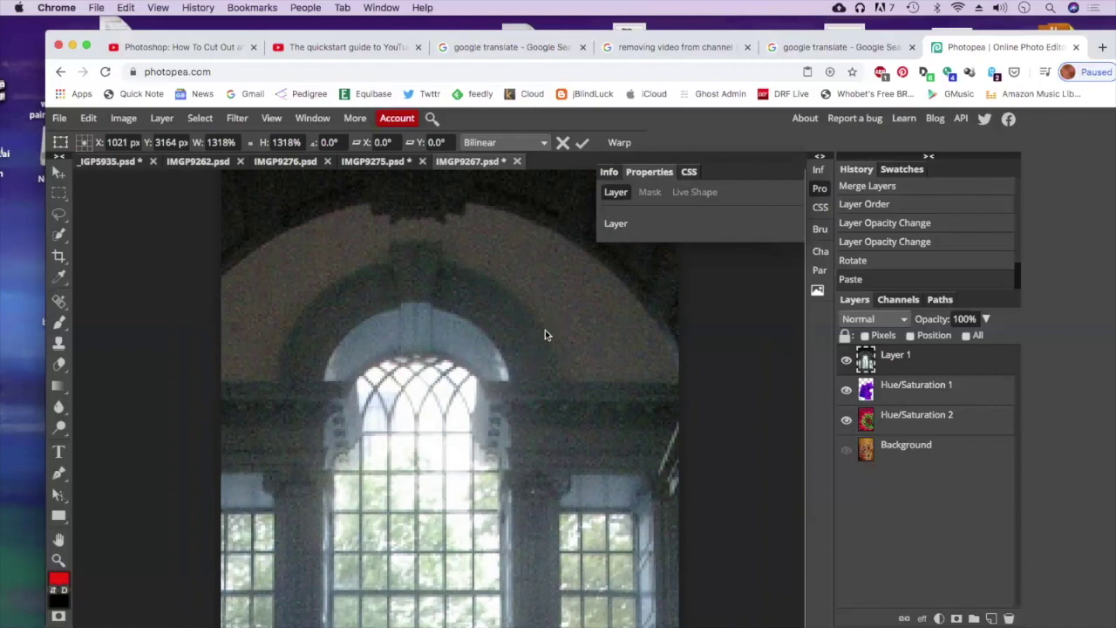
click(583, 146)
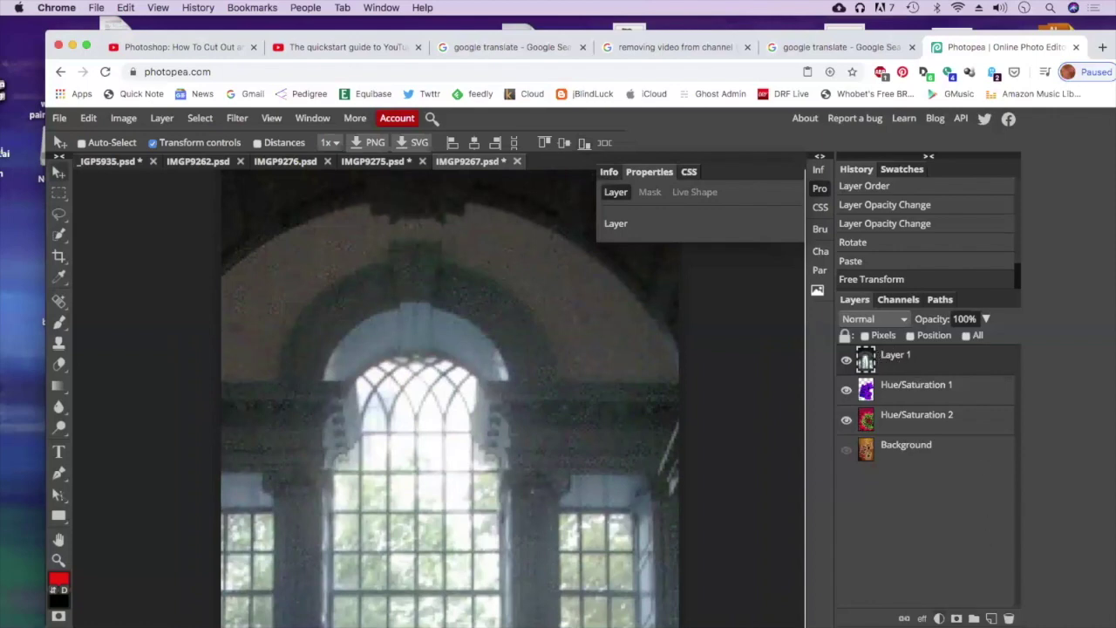
Add a top Hue/Saturation adjustment with Saturation 67 and Hue 166, and hide the window layer
click(939, 618)
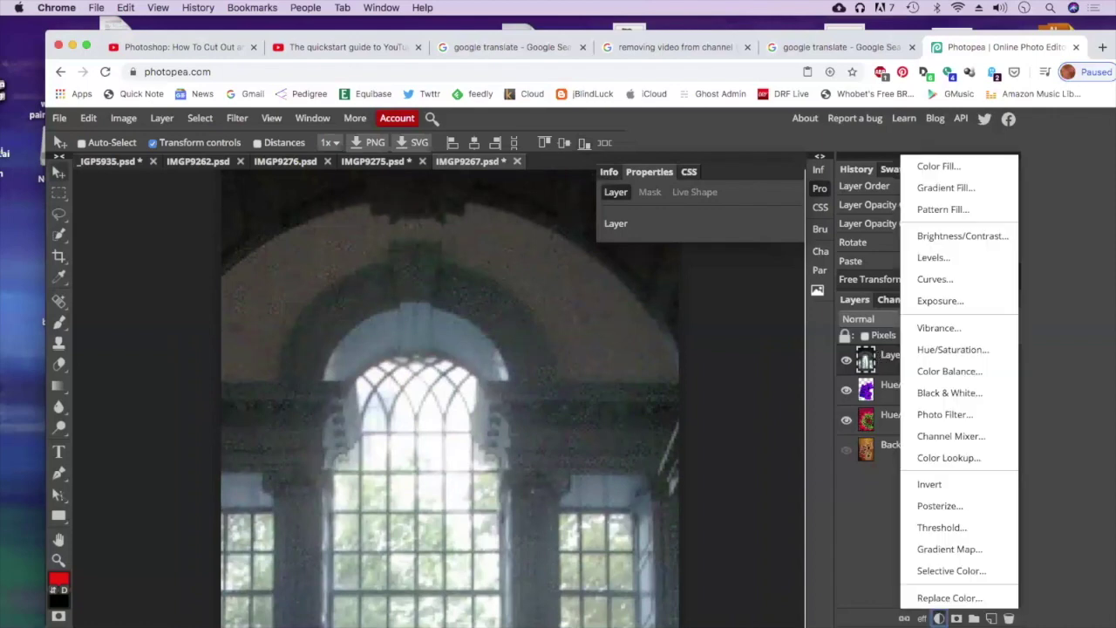
click(953, 350)
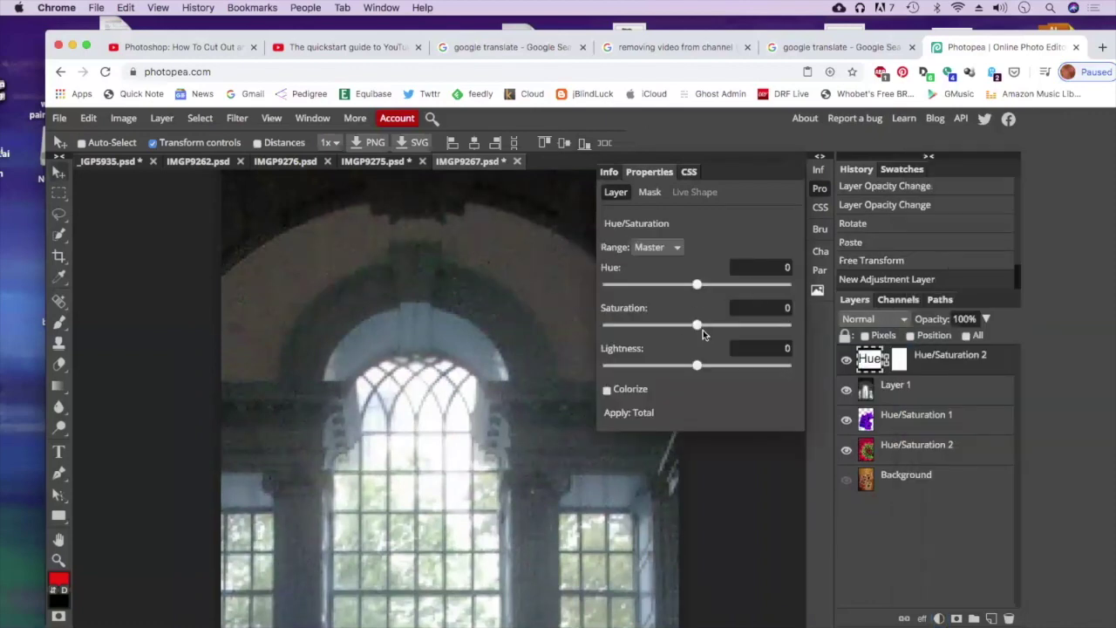
drag(699, 324, 756, 325)
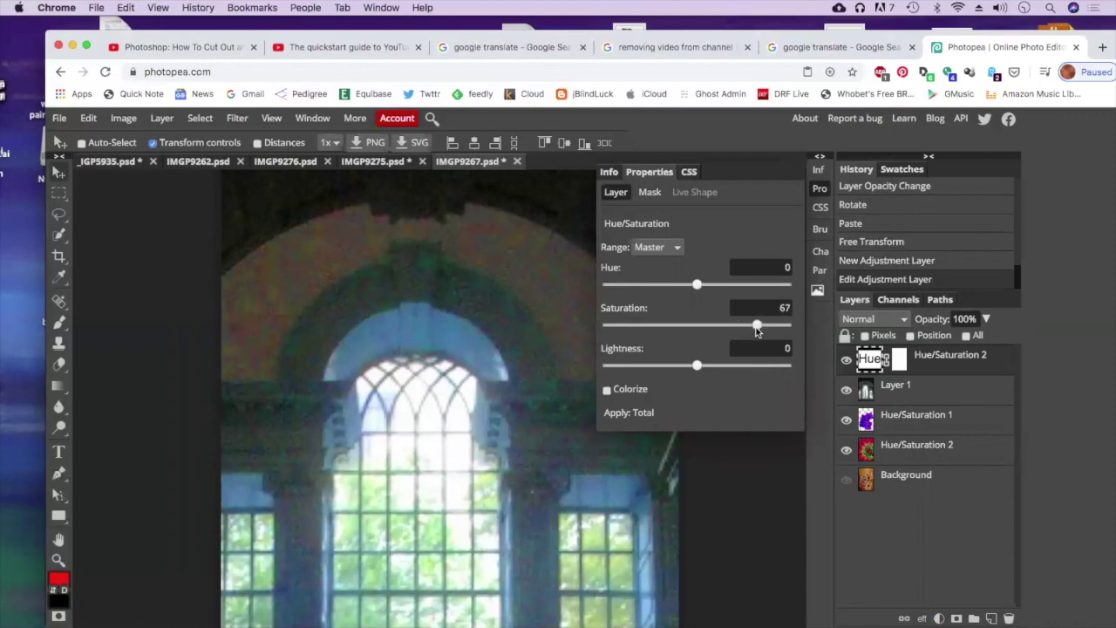
drag(695, 288, 601, 286)
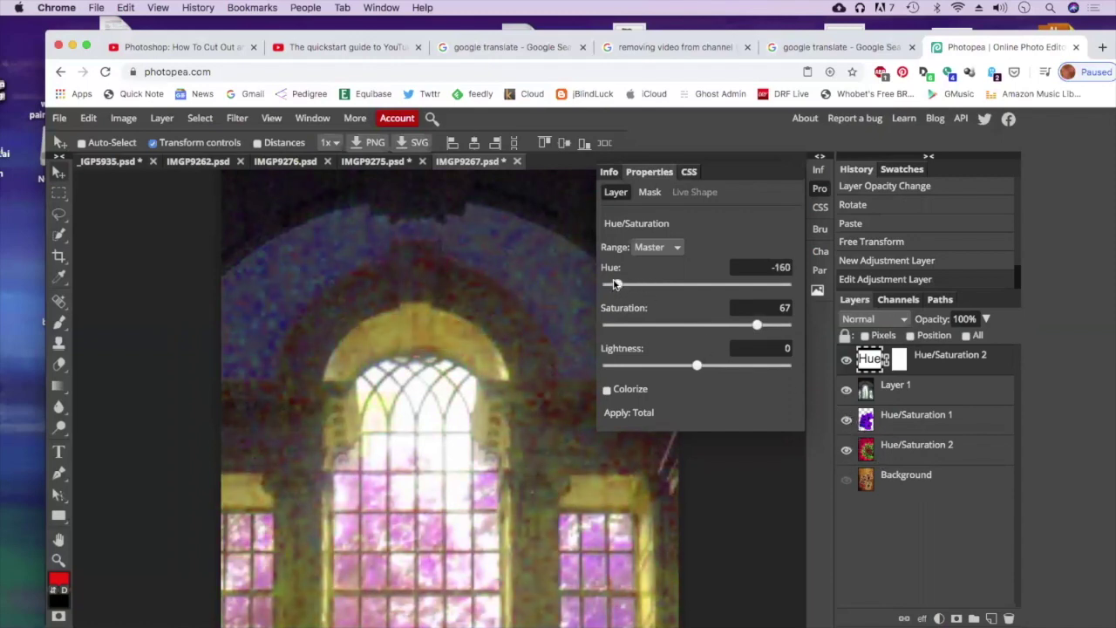
drag(615, 285, 779, 299)
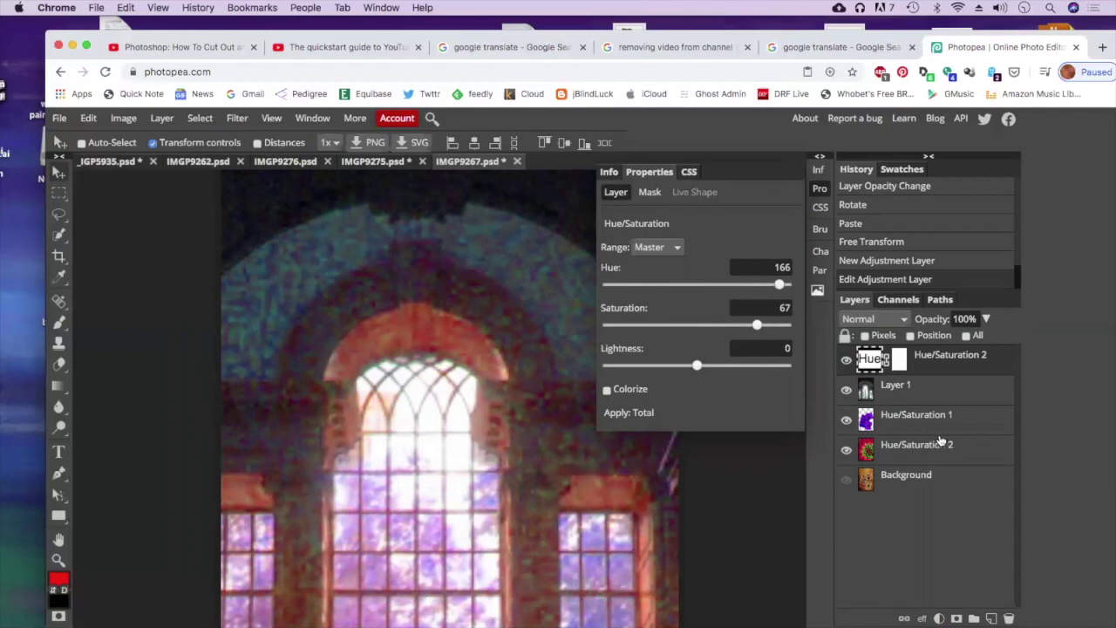
click(845, 391)
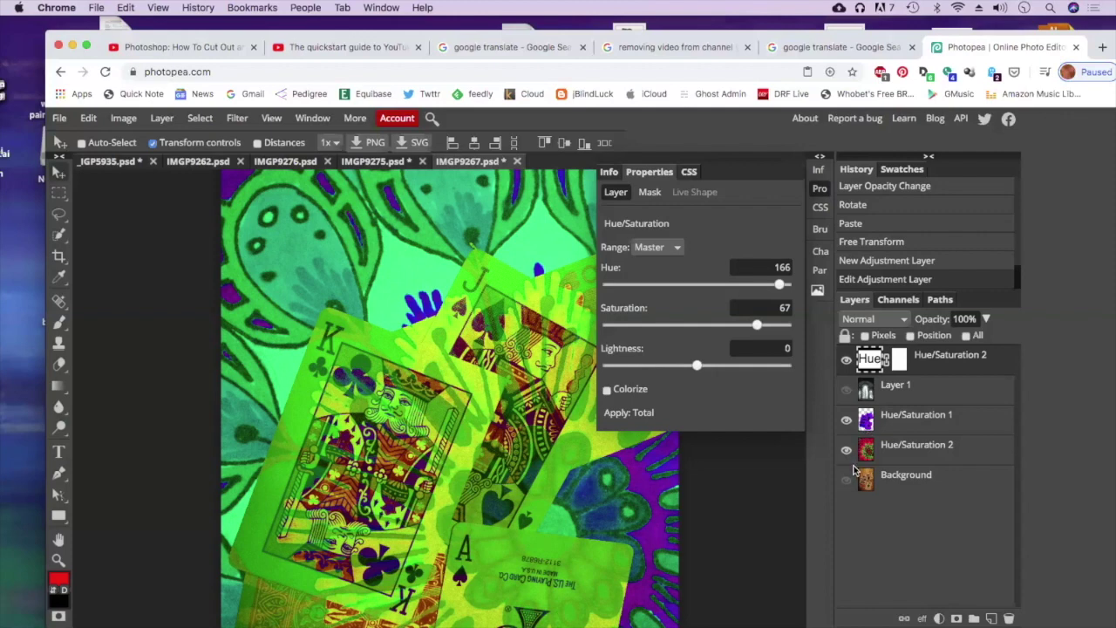
Show the window layer again and Merge Down the top Hue/Saturation adjustment into it
click(846, 394)
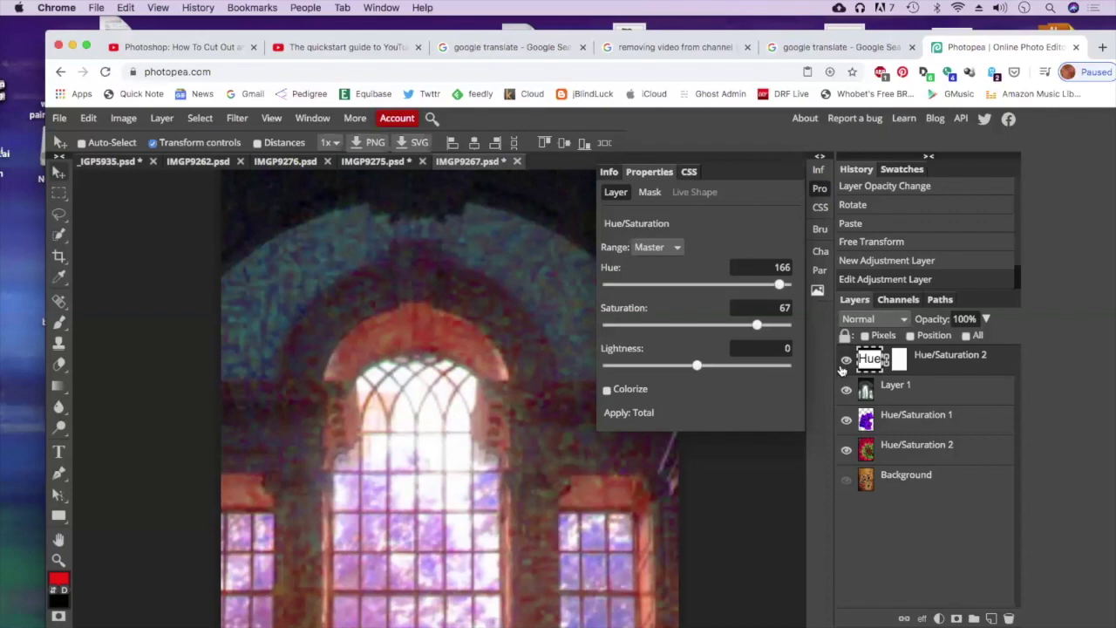
click(911, 388)
right_click(911, 387)
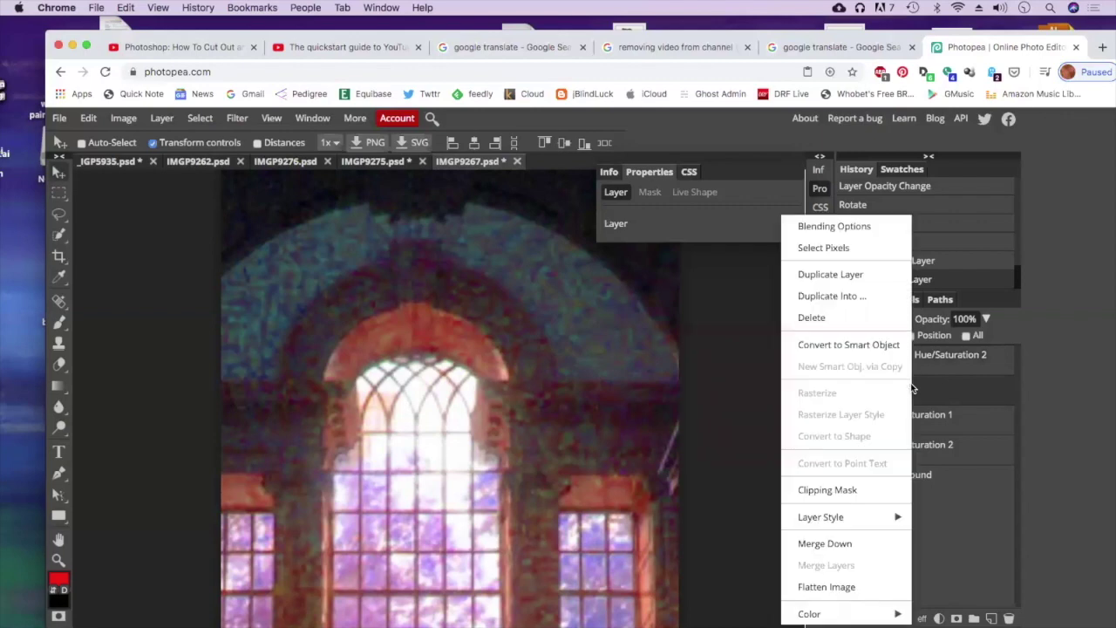
click(824, 543)
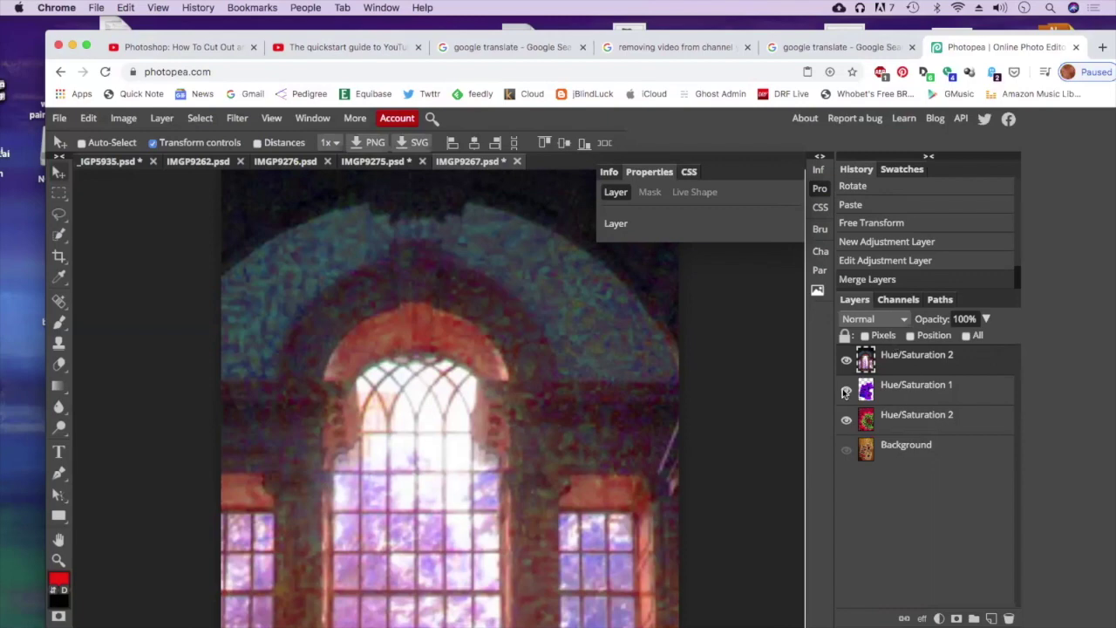
click(987, 319)
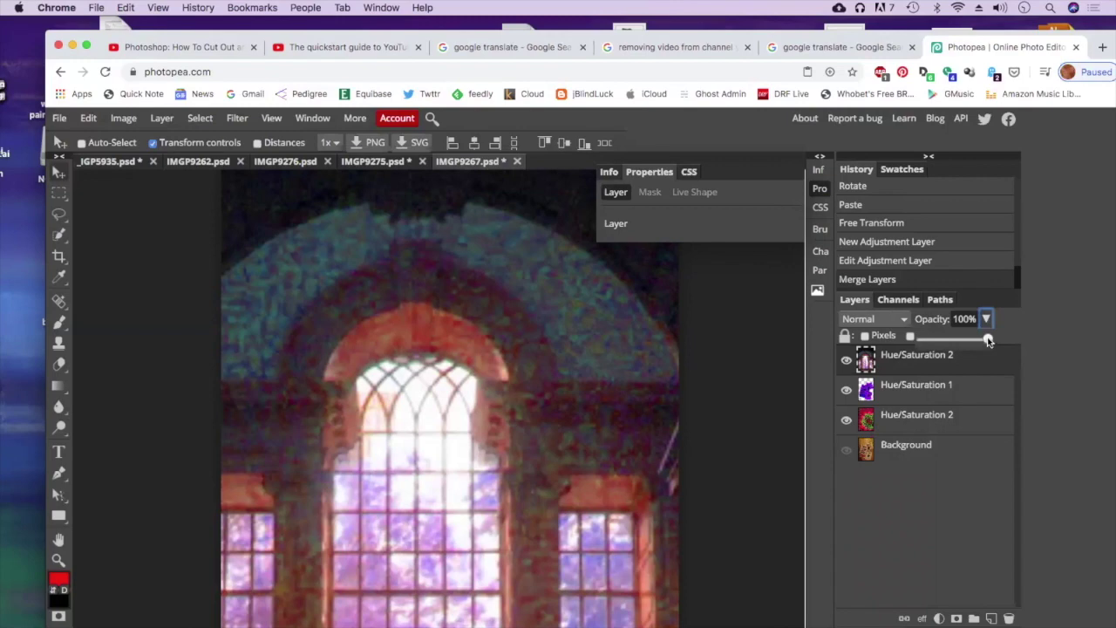
Lower the recoloured window layer's opacity to 40%
drag(984, 340, 945, 341)
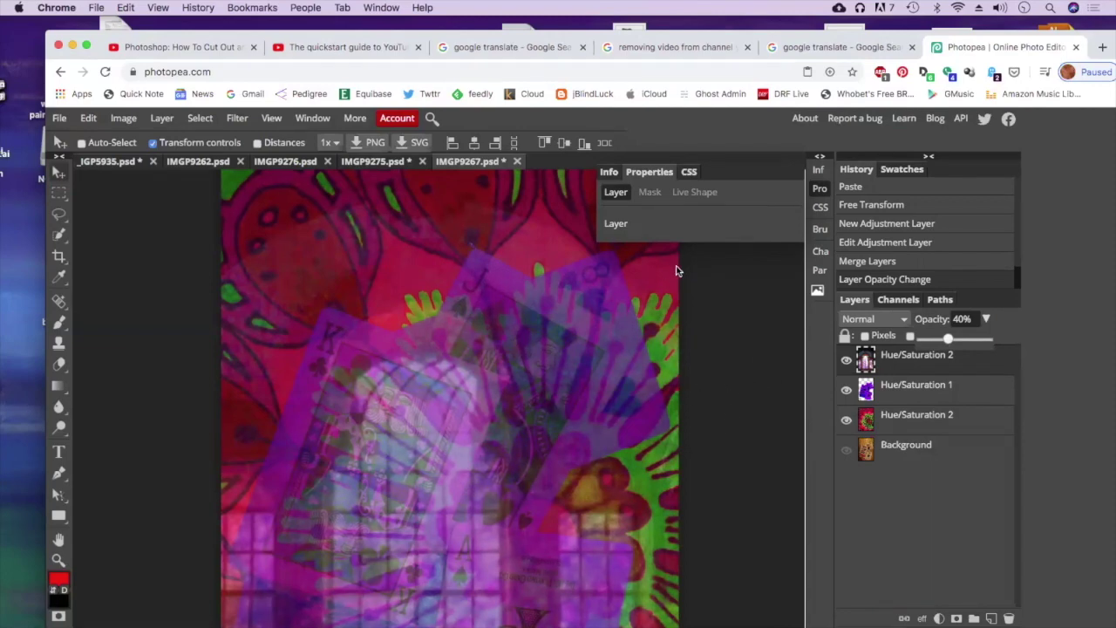
click(650, 322)
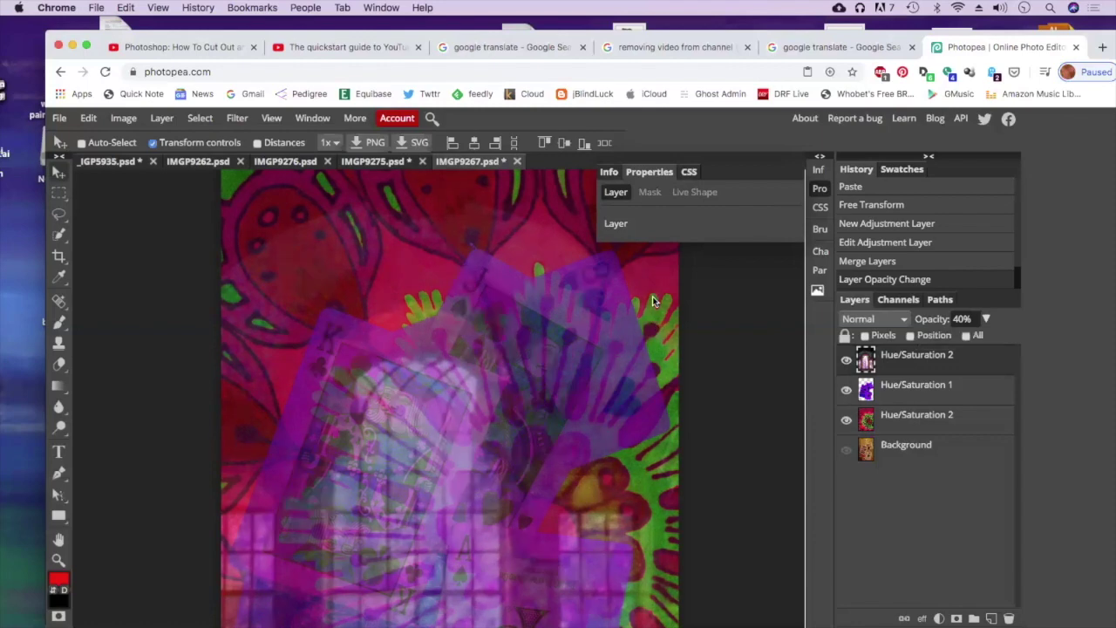
click(59, 540)
Pan and zoom out until the entire portrait collage fits in view
drag(468, 439, 412, 344)
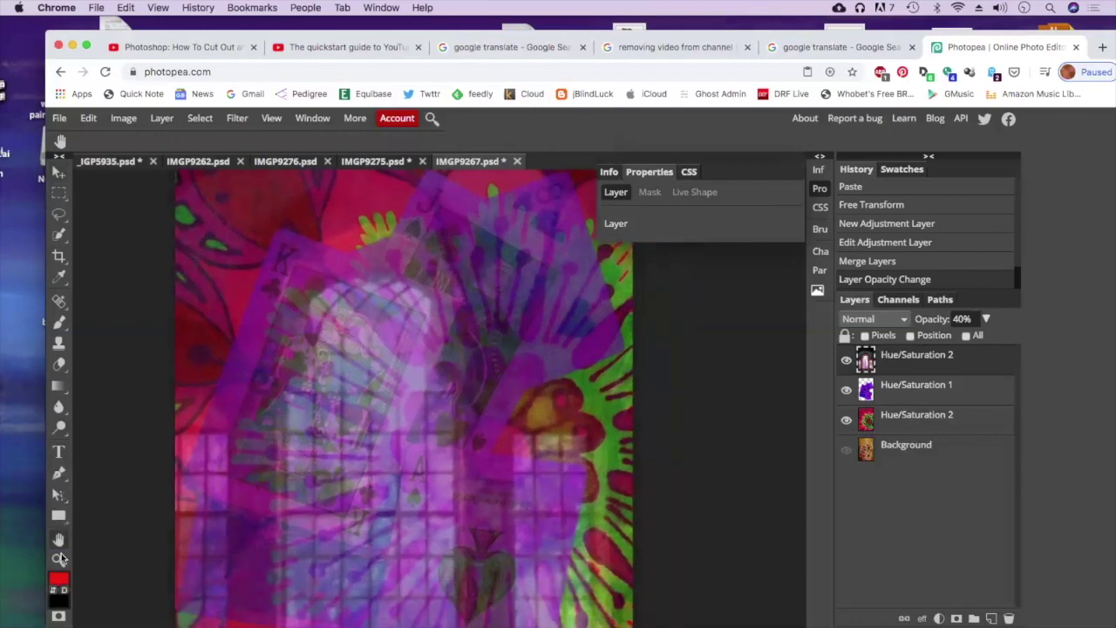
click(58, 560)
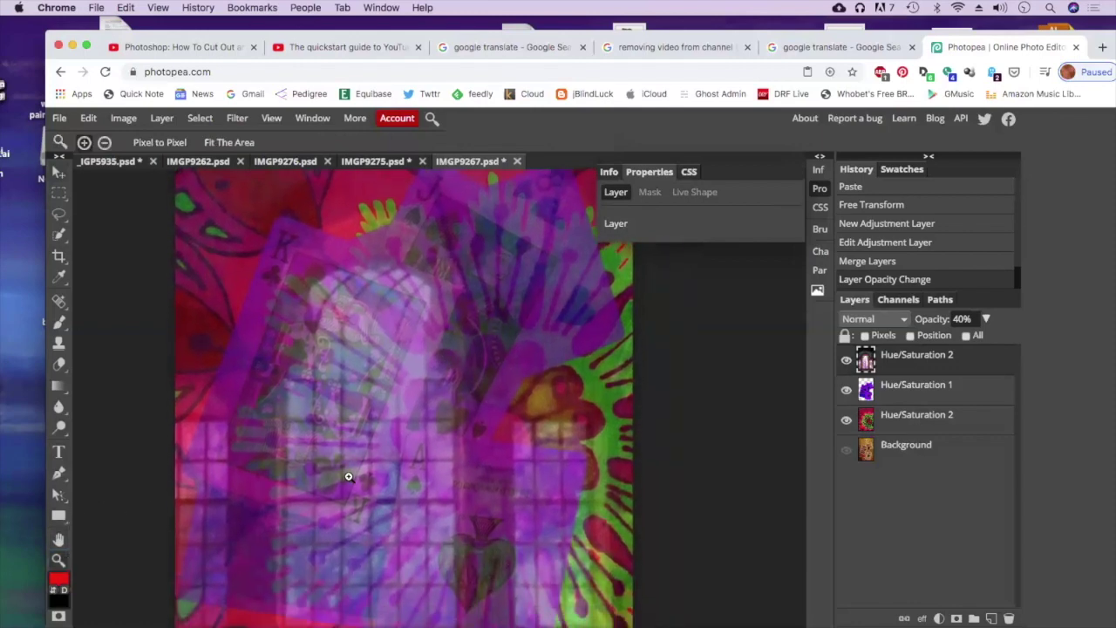
click(340, 472)
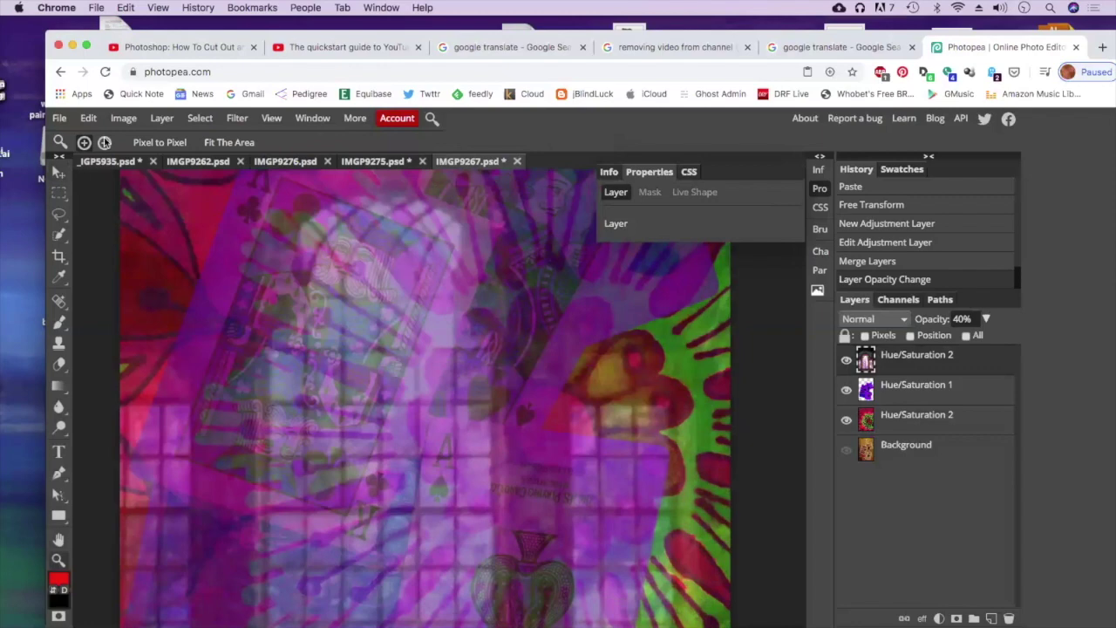
click(104, 142)
click(407, 408)
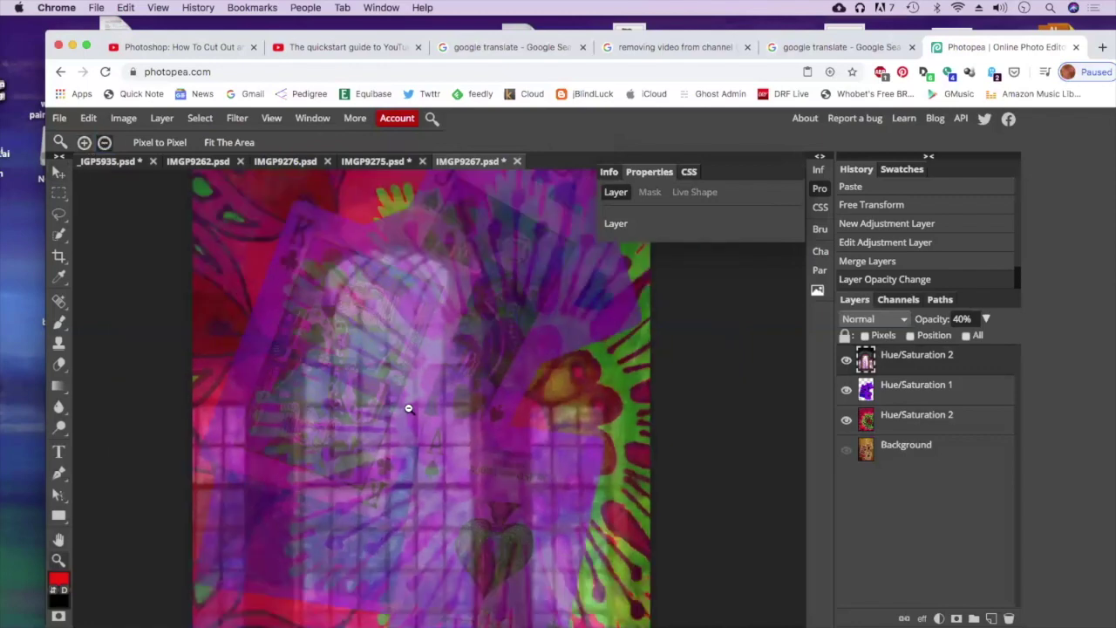
click(406, 409)
click(406, 409)
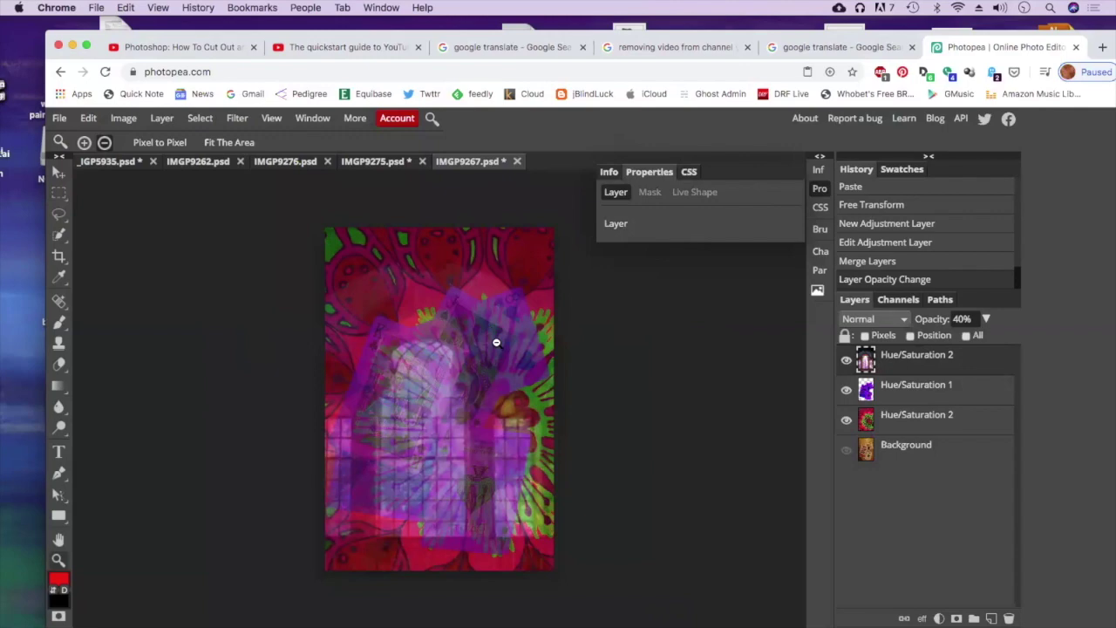
right_click(58, 256)
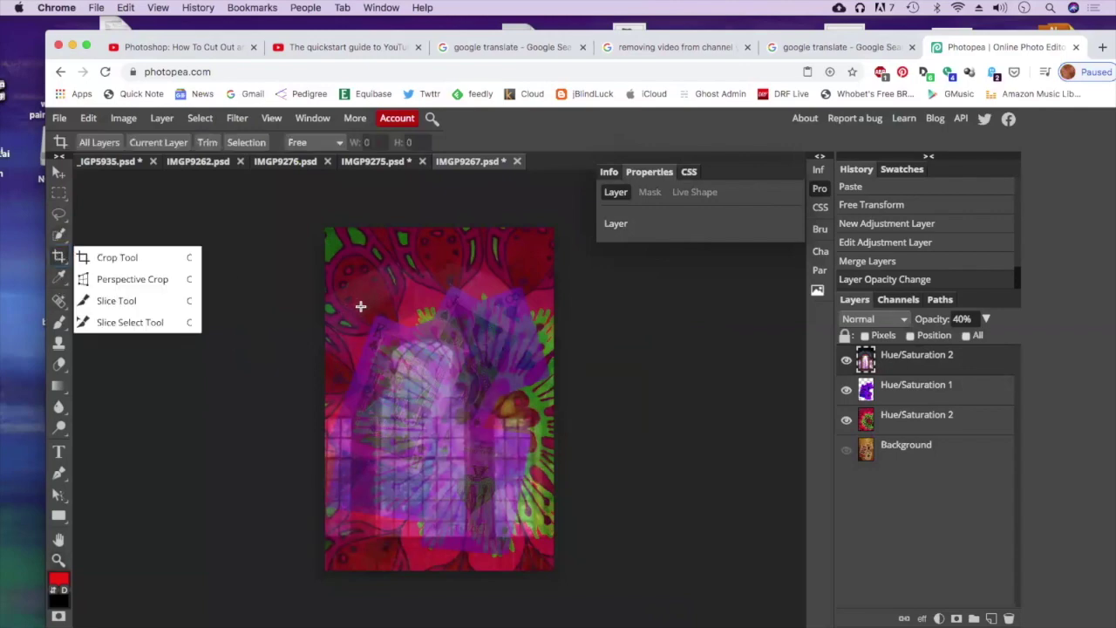
Crop the collage to its central area
click(360, 307)
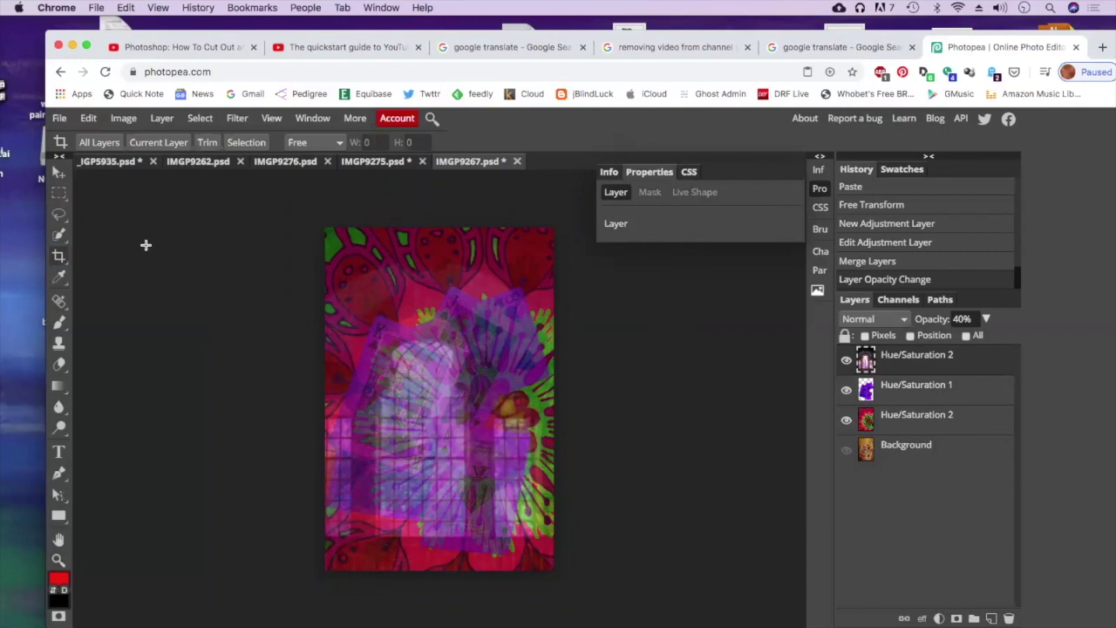
drag(363, 319, 532, 556)
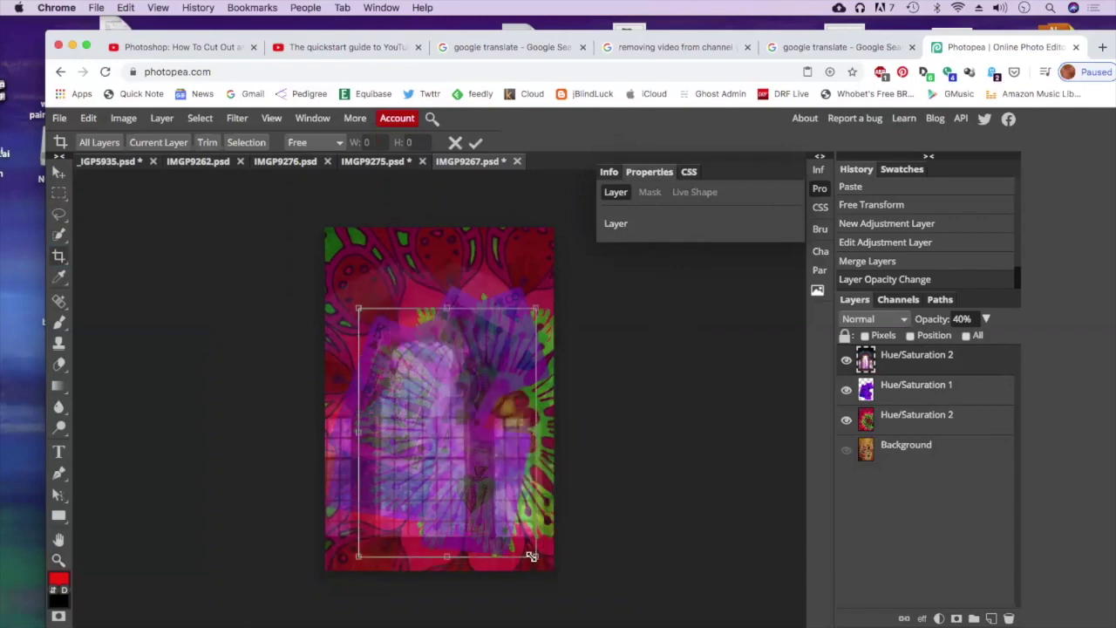
click(474, 140)
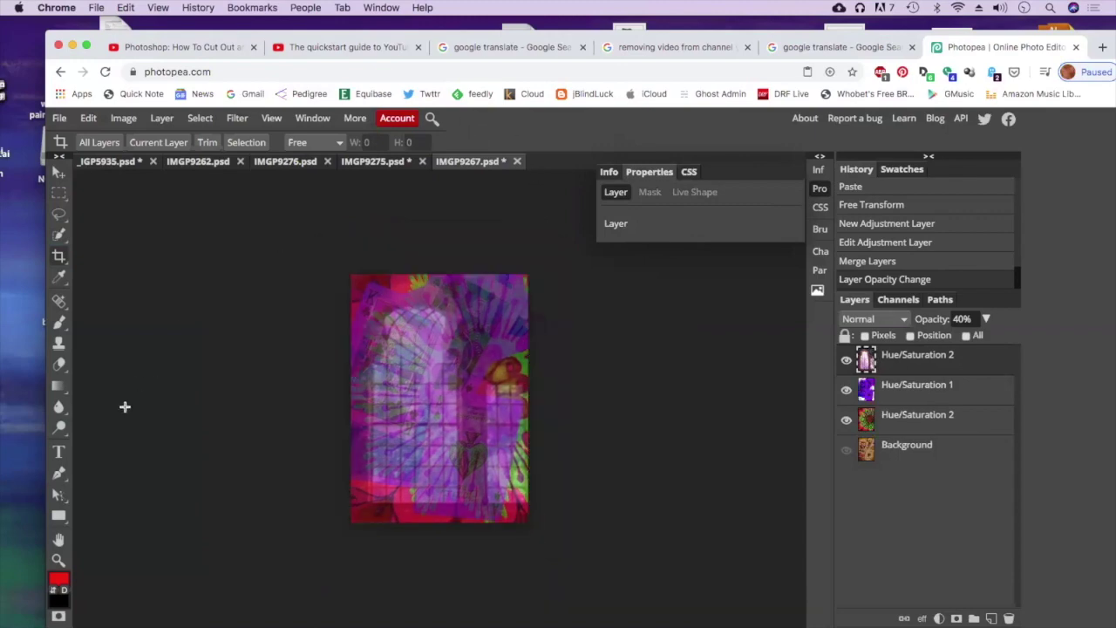
Zoom in, nudge the faded window overlay slightly downward, and select the mandala layer
click(59, 560)
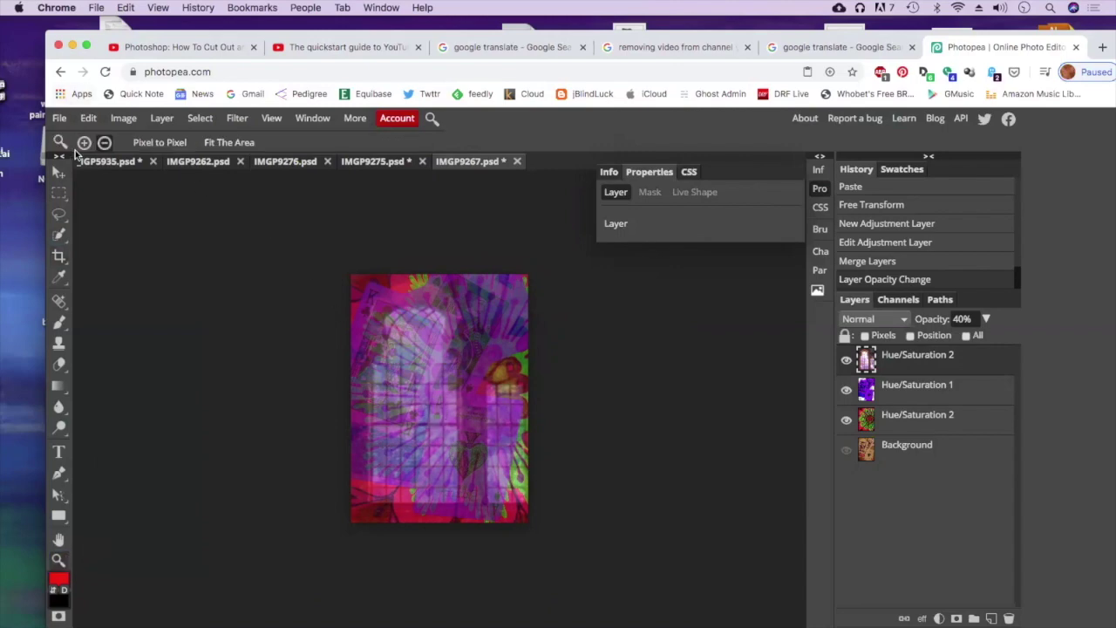
click(84, 143)
click(457, 389)
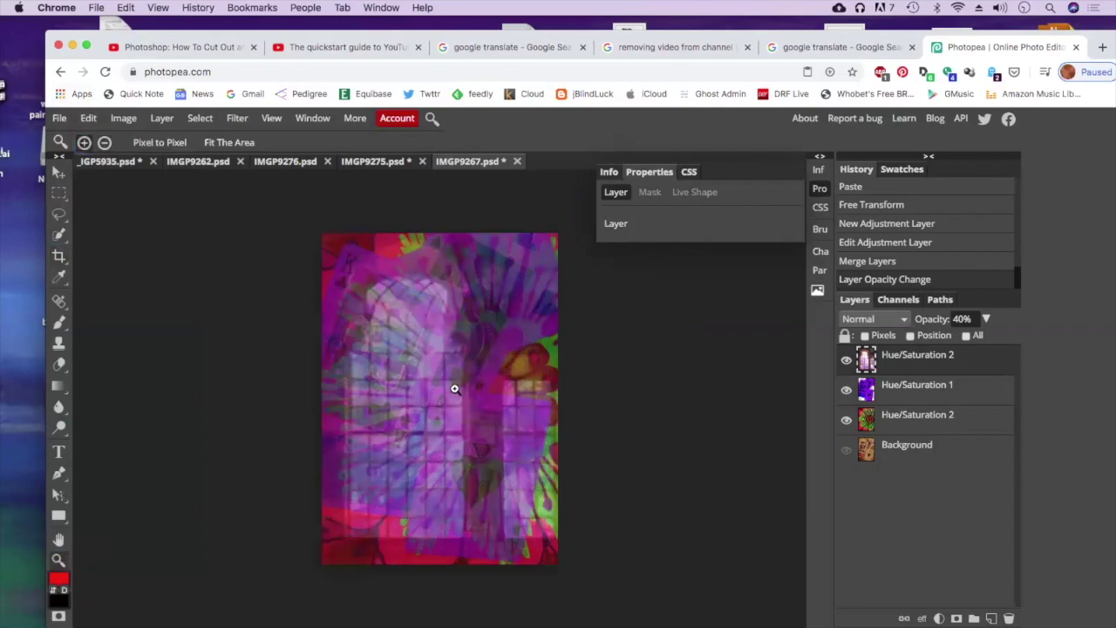
click(448, 390)
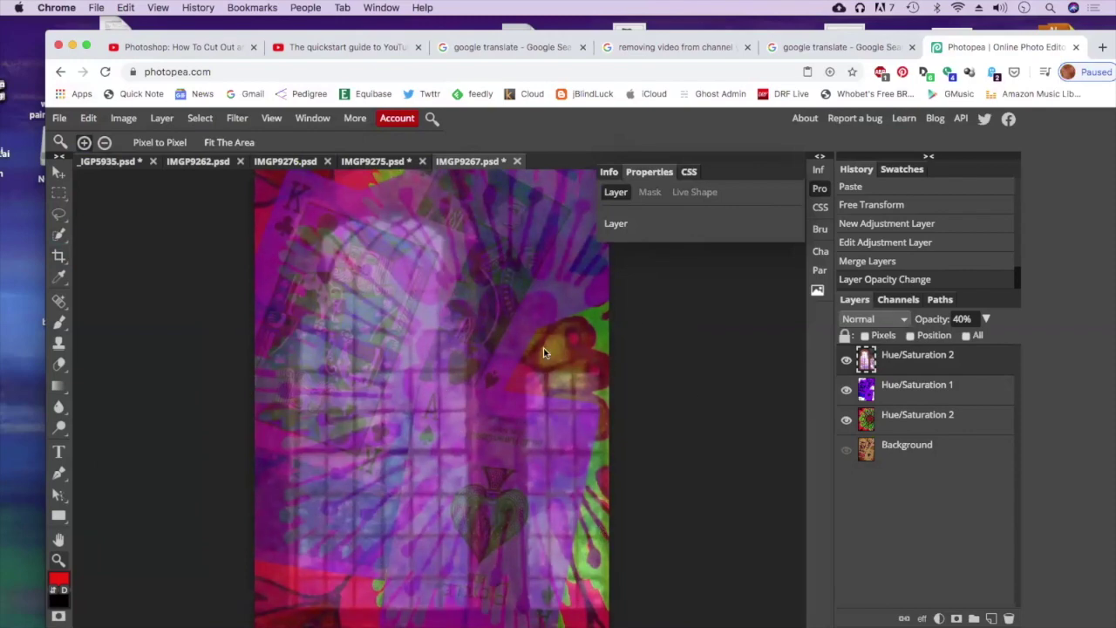
drag(543, 348, 566, 425)
click(927, 423)
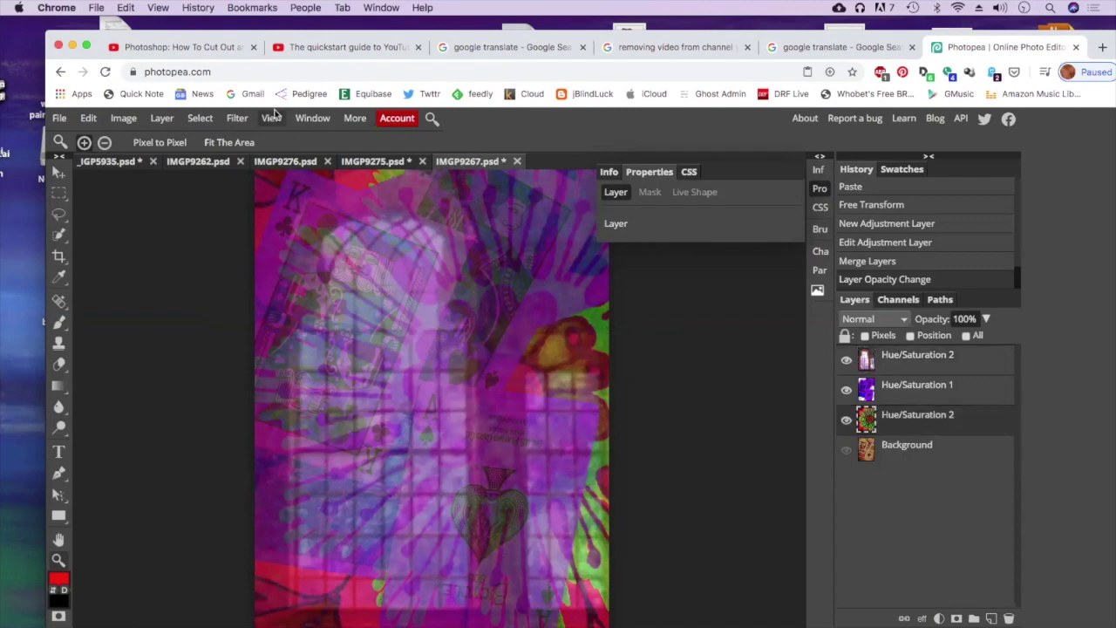
Glance at the Filter menu, then reveal the File > Export as formats (PNG, JPG, SVG)
click(232, 118)
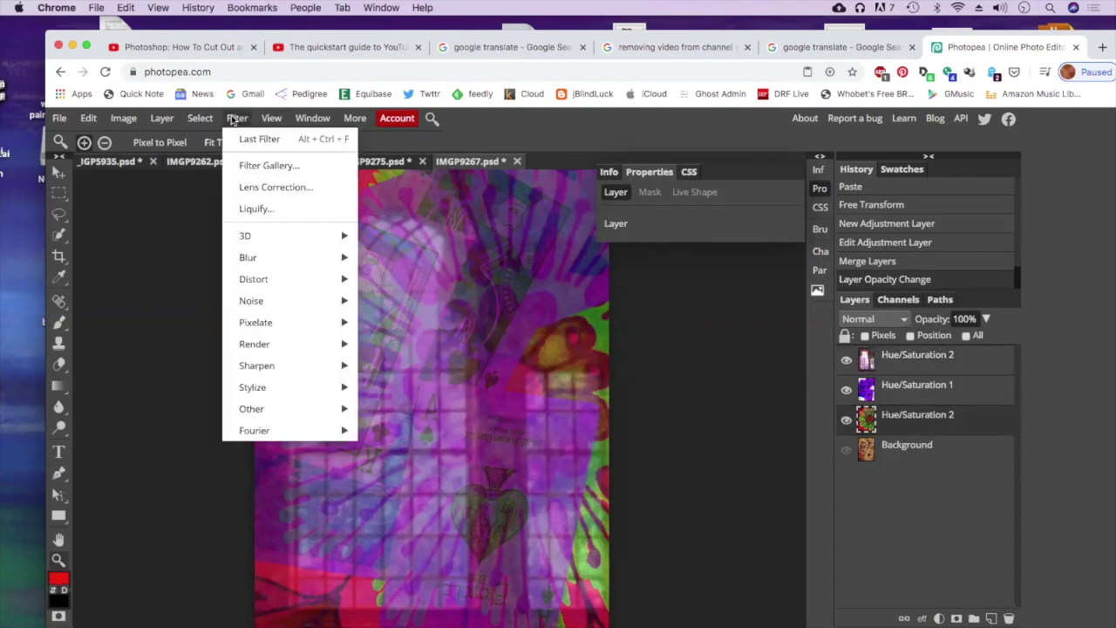
click(117, 267)
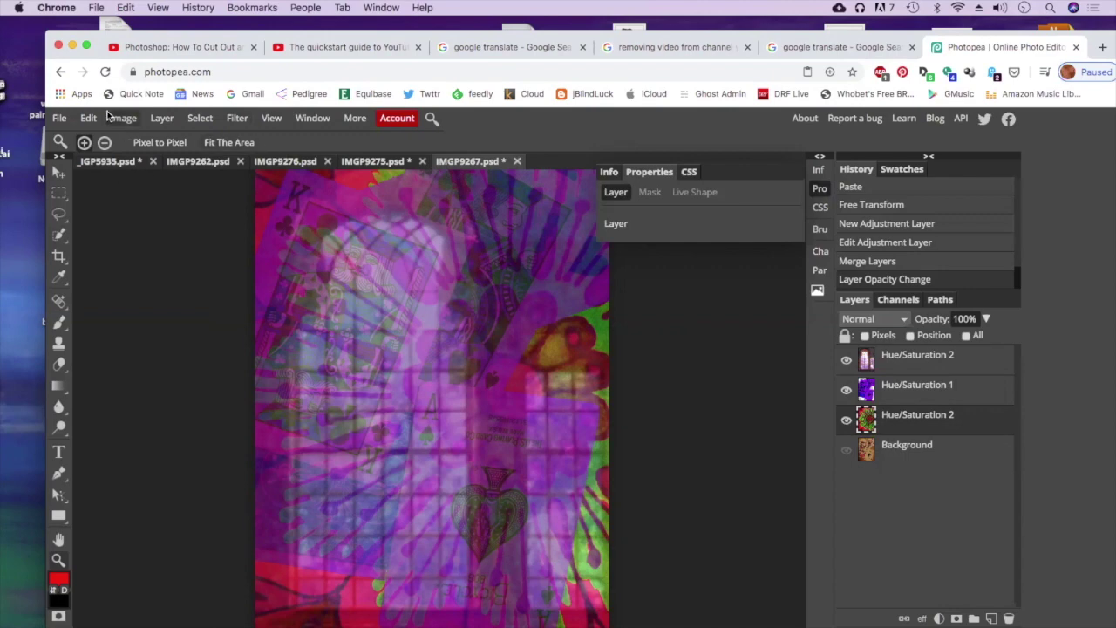
click(61, 119)
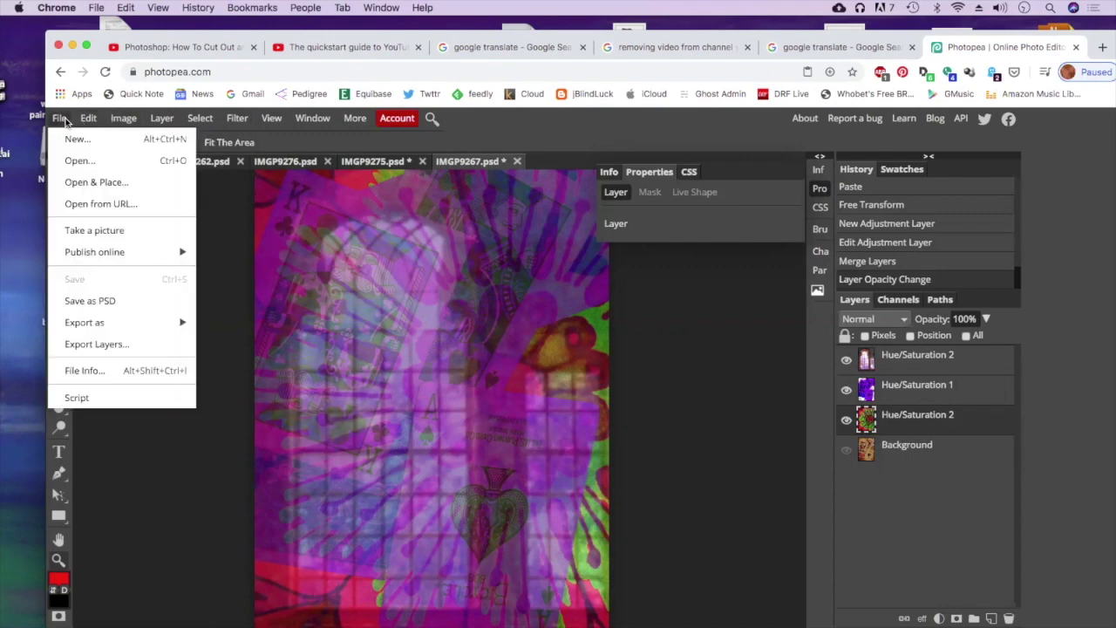
mouse_move(114, 327)
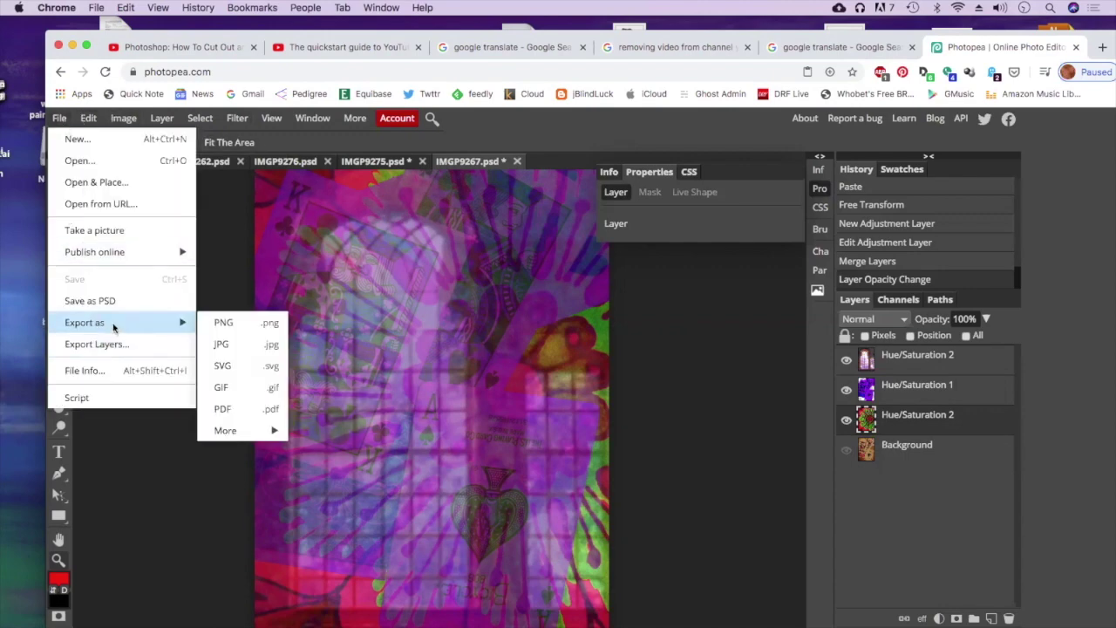